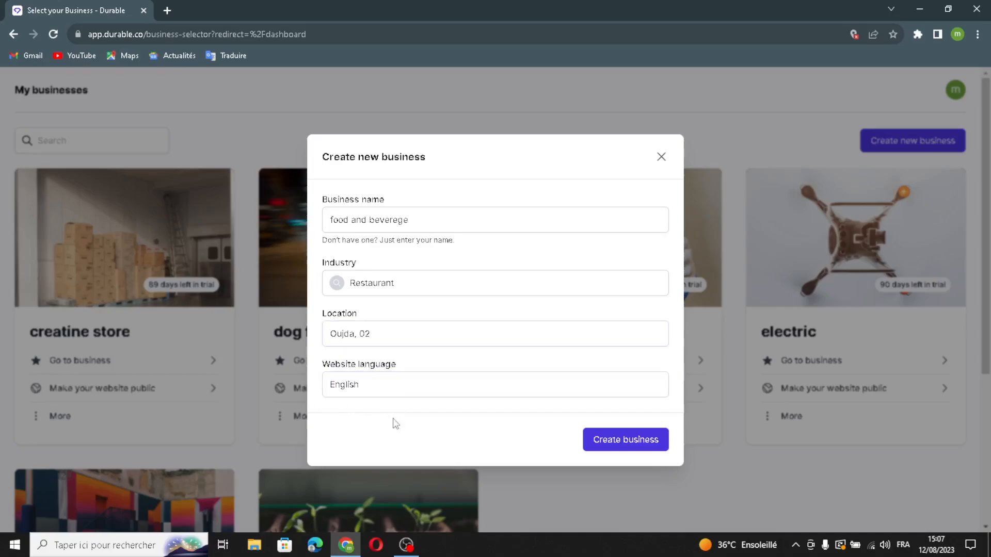
# Create the new business from the filled-in details and go to the beginning of the generated home page.
pyautogui.click(617, 445)
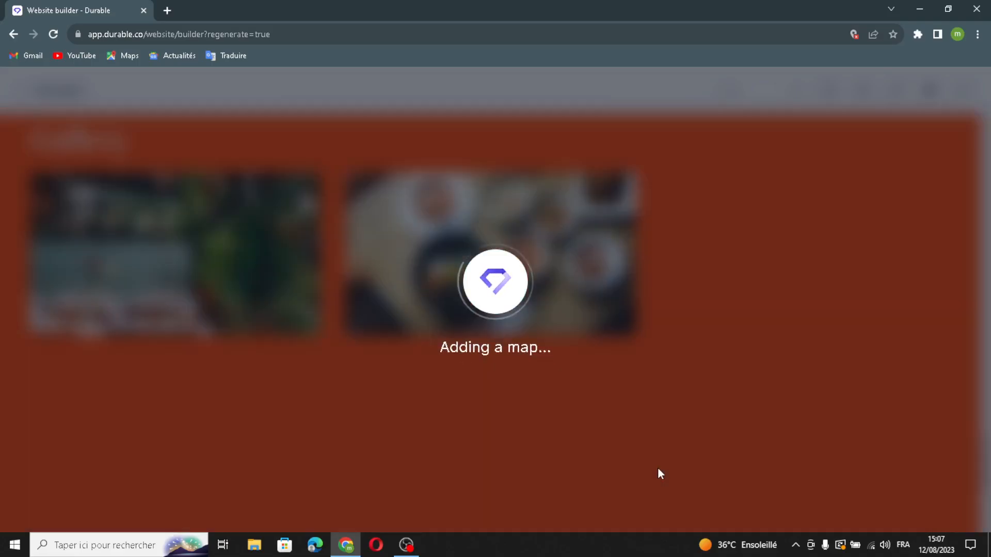
pyautogui.scroll(20, 667, 253)
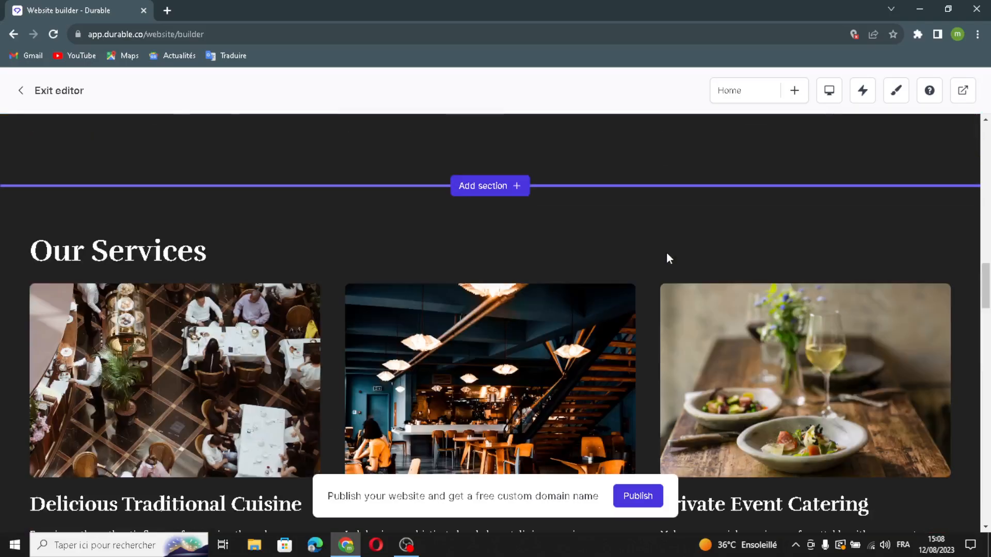
pyautogui.scroll(5, 653, 254)
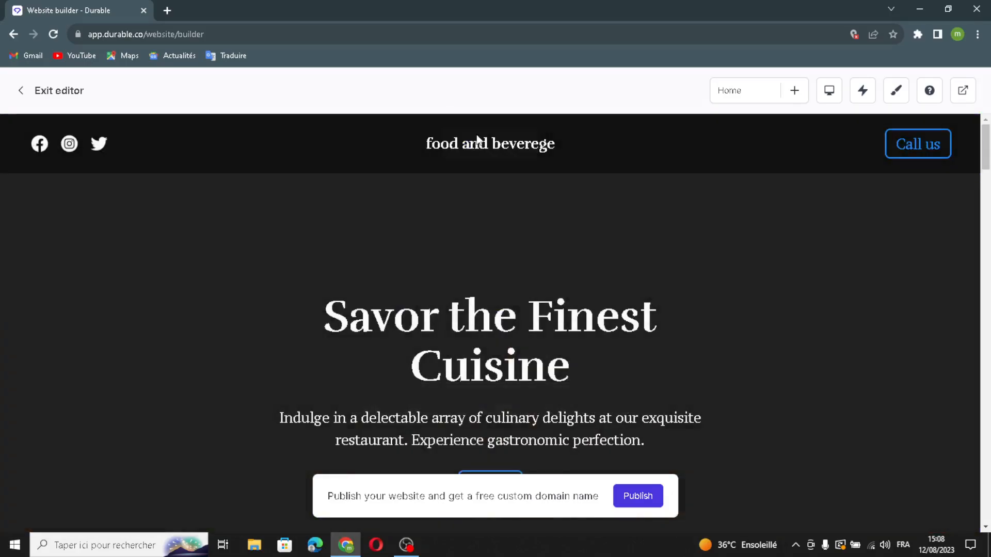
# Open the header's settings and enable replacing the company name with a logo.
pyautogui.moveTo(493, 164)
pyautogui.click(497, 145)
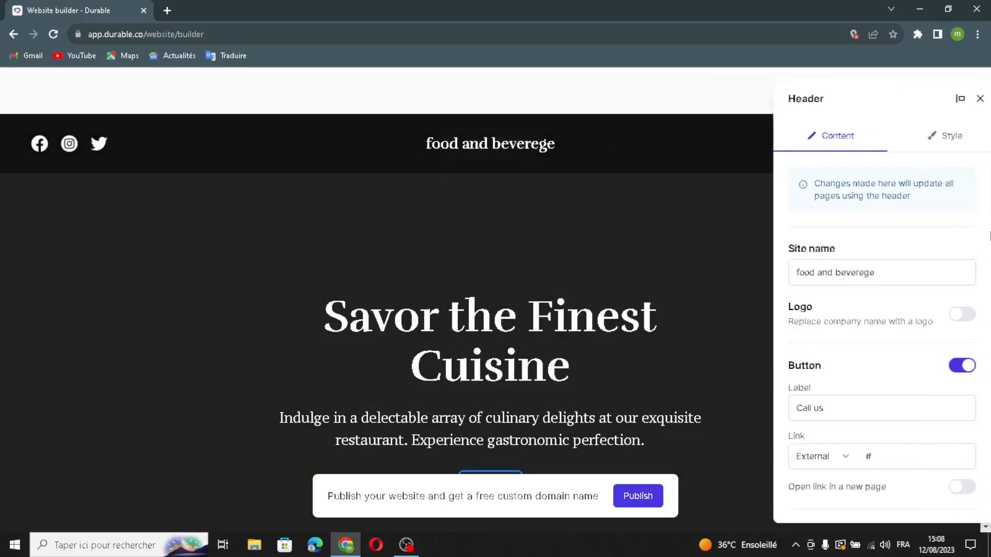
pyautogui.moveTo(868, 277)
pyautogui.mouseDown()
pyautogui.moveTo(876, 262)
pyautogui.moveTo(766, 284)
pyautogui.moveTo(840, 268)
pyautogui.moveTo(880, 277)
pyautogui.mouseUp()
pyautogui.click(955, 326)
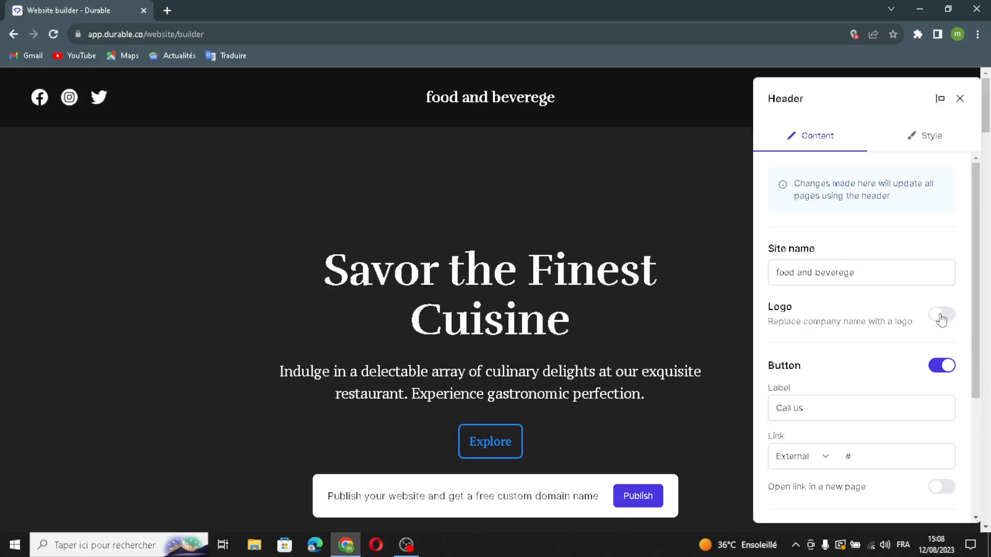
pyautogui.click(942, 316)
pyautogui.scroll(-4, 882, 345)
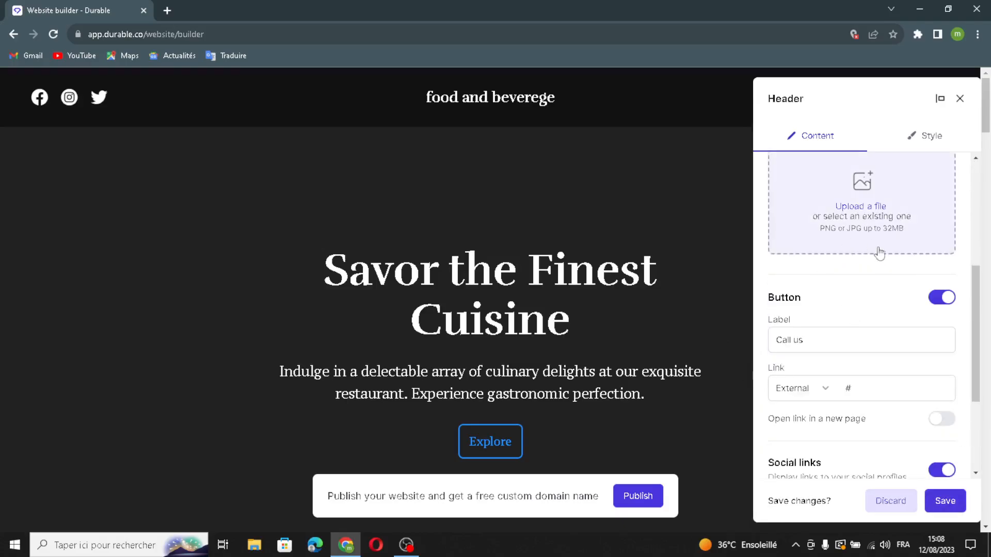
pyautogui.scroll(4, 880, 252)
pyautogui.scroll(-4, 906, 364)
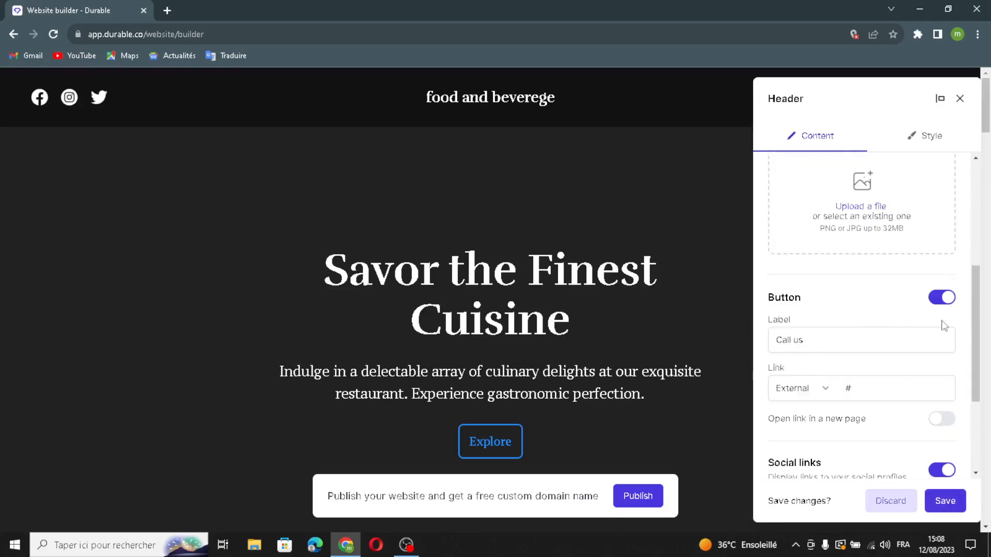
# Switch the header button off and on again to reset its label and link, and inspect both fields.
pyautogui.click(940, 299)
pyautogui.click(940, 299)
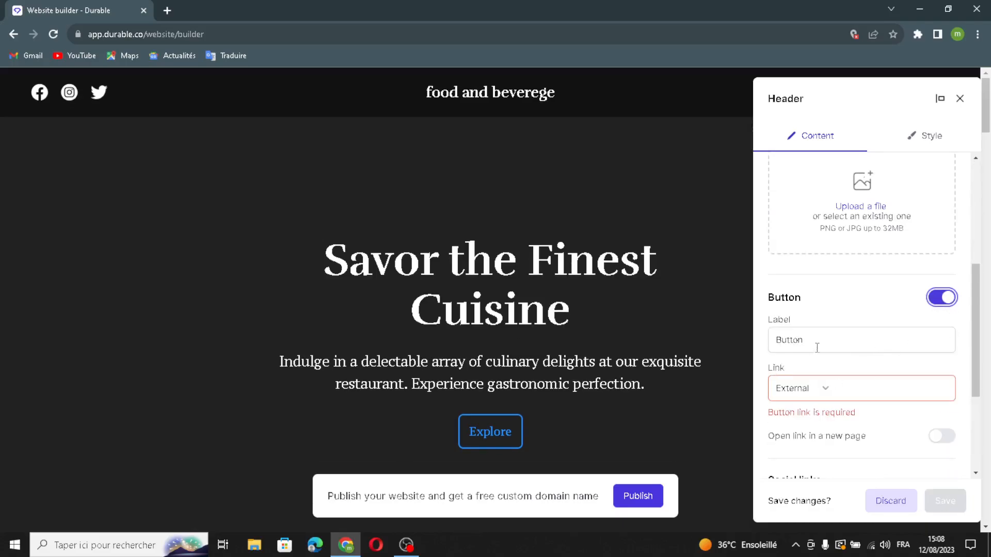
pyautogui.moveTo(908, 335); pyautogui.dragTo(764, 353)
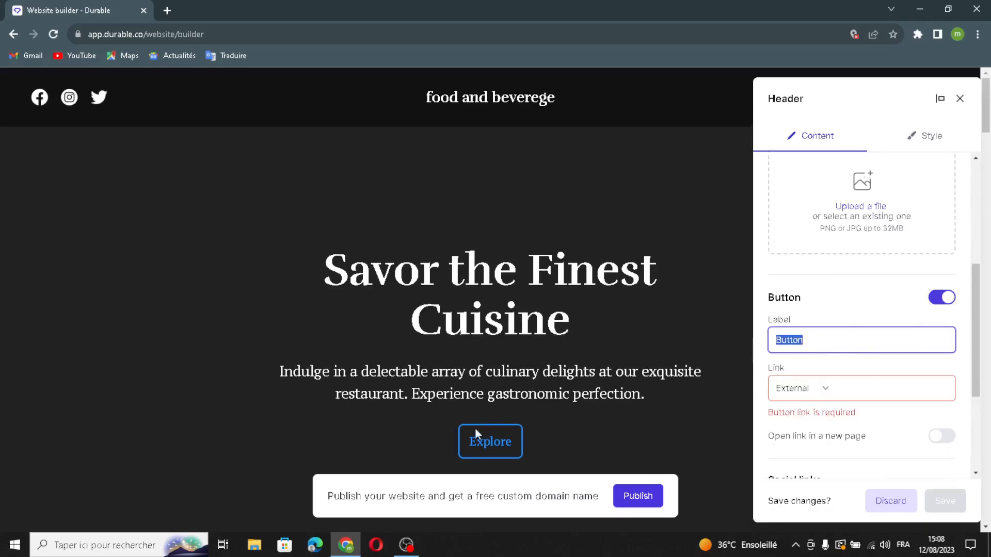
pyautogui.scroll(-2, 869, 379)
pyautogui.click(857, 267)
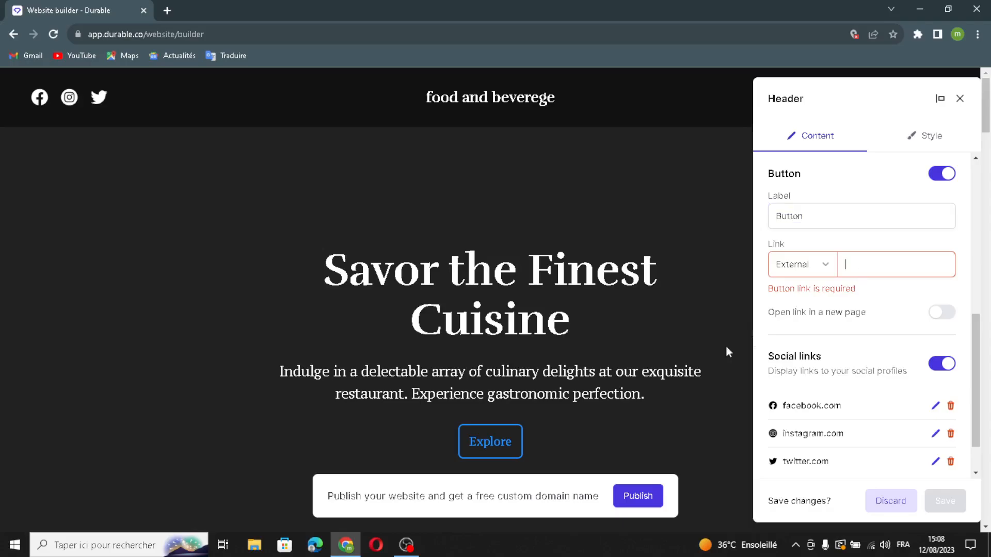
pyautogui.scroll(-1, 828, 283)
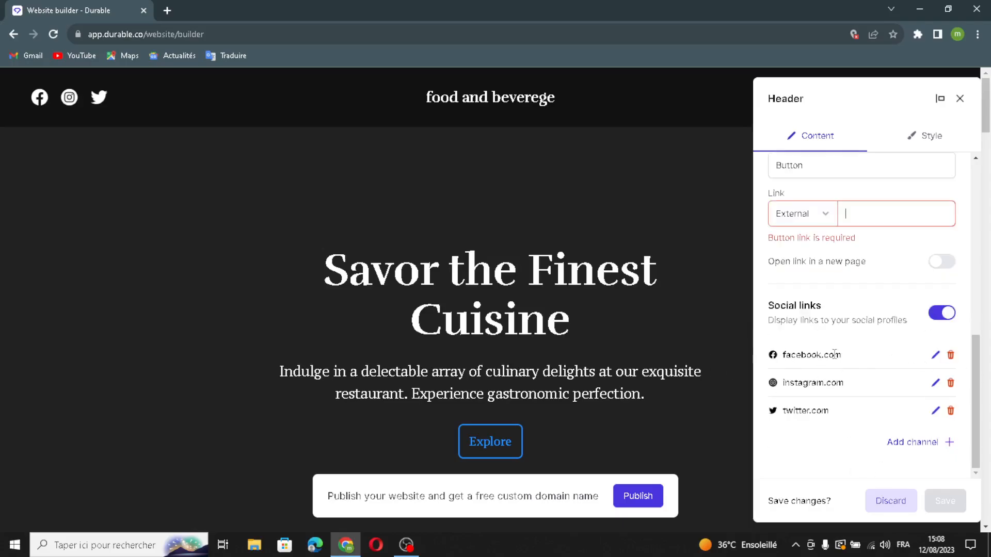
# Turn the header button's new-page link option on and back off, and apply the header changes.
pyautogui.click(937, 262)
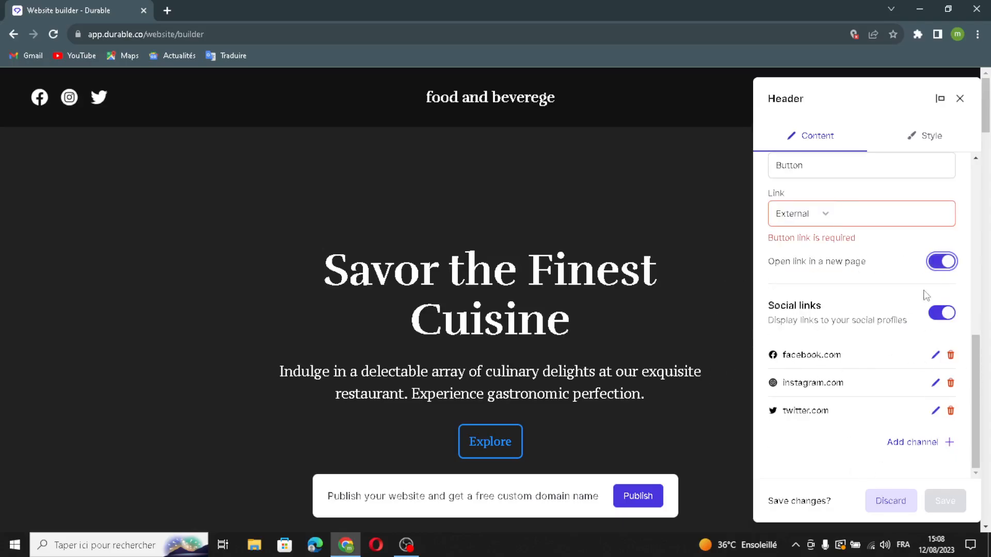
pyautogui.click(938, 267)
pyautogui.scroll(4, 911, 235)
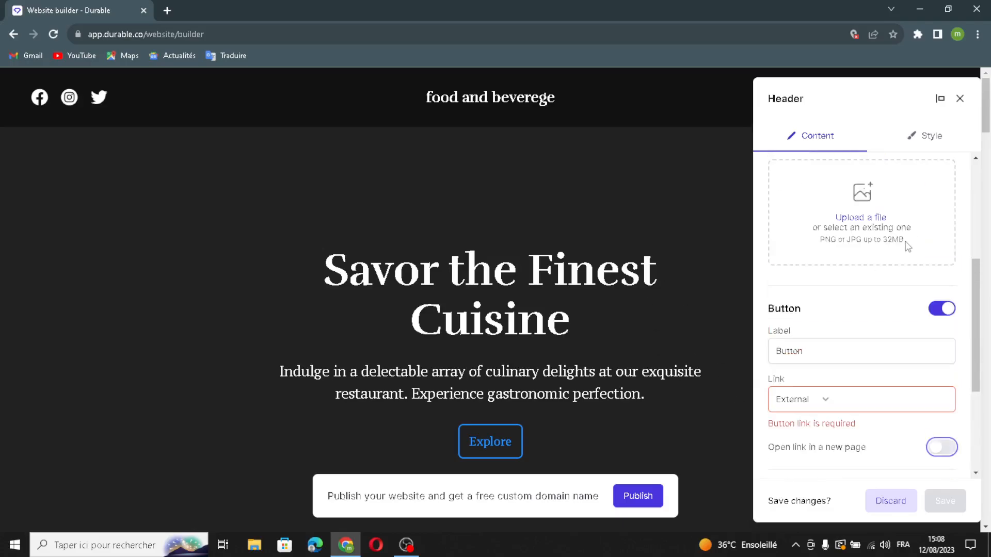
pyautogui.scroll(-4, 936, 319)
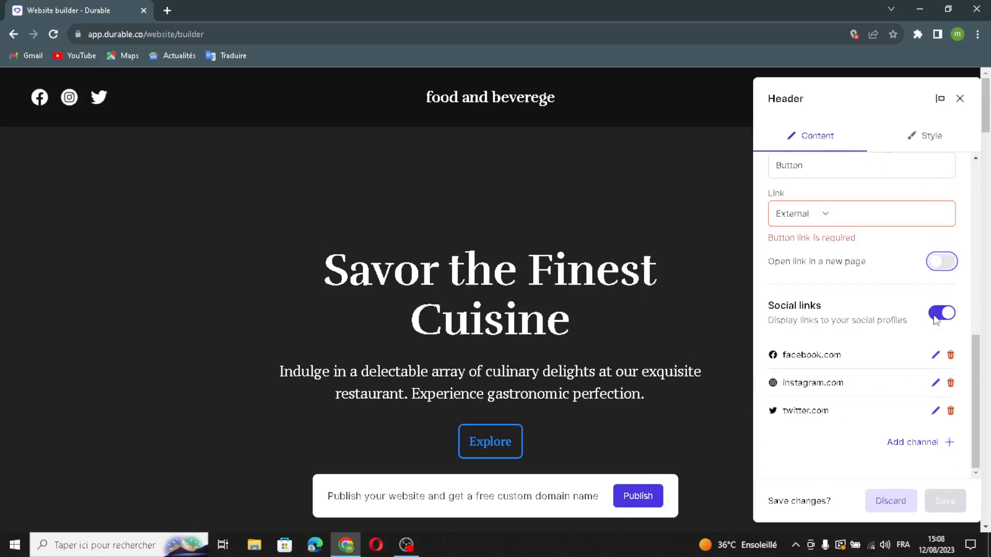
pyautogui.click(961, 99)
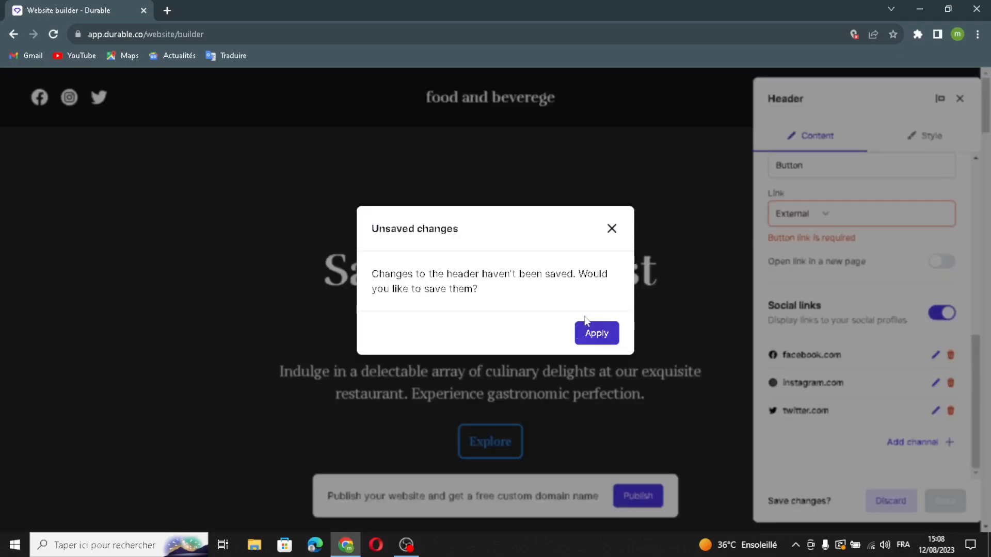
pyautogui.click(595, 333)
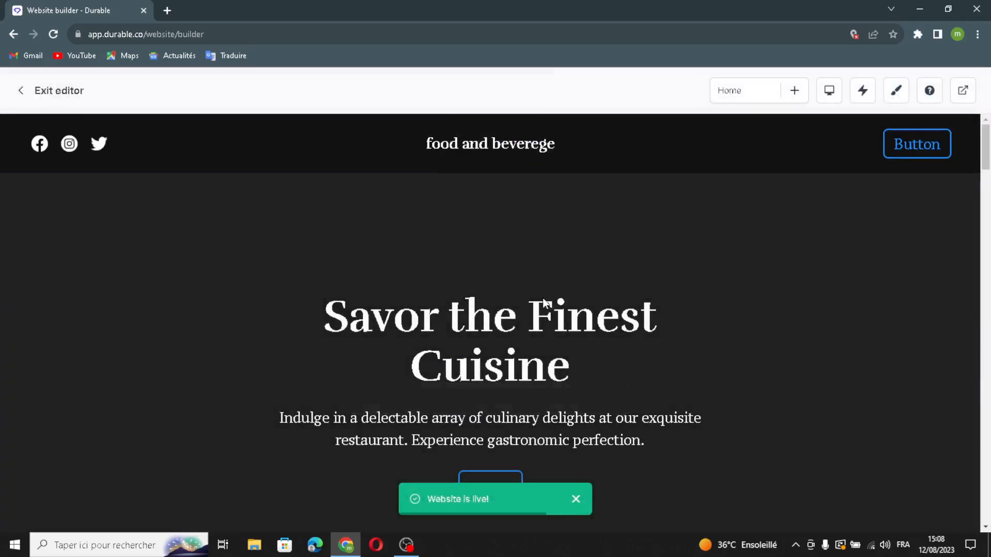
# Look through the section types that can be added below the header, without adding one.
pyautogui.click(490, 175)
pyautogui.scroll(-4, 511, 361)
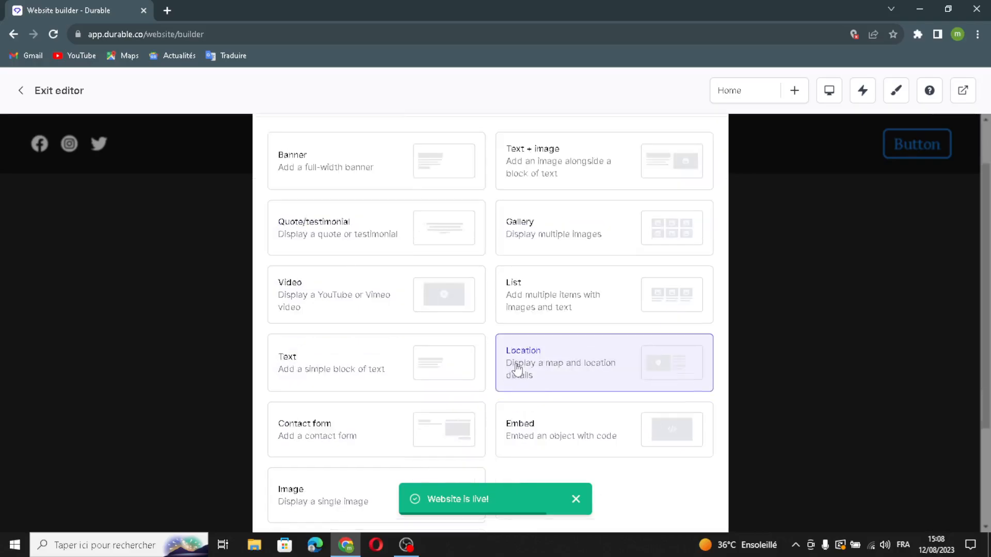
pyautogui.scroll(4, 619, 232)
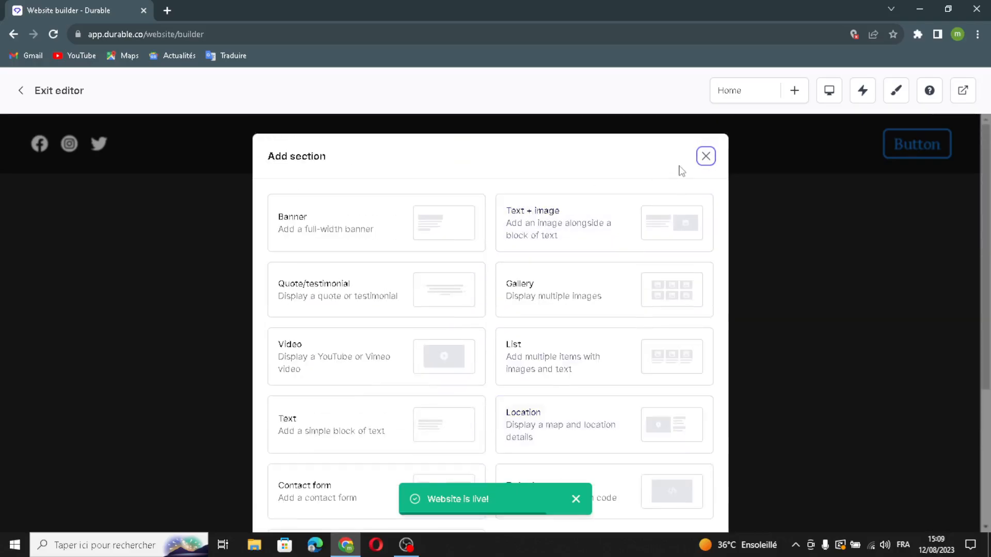
pyautogui.click(706, 157)
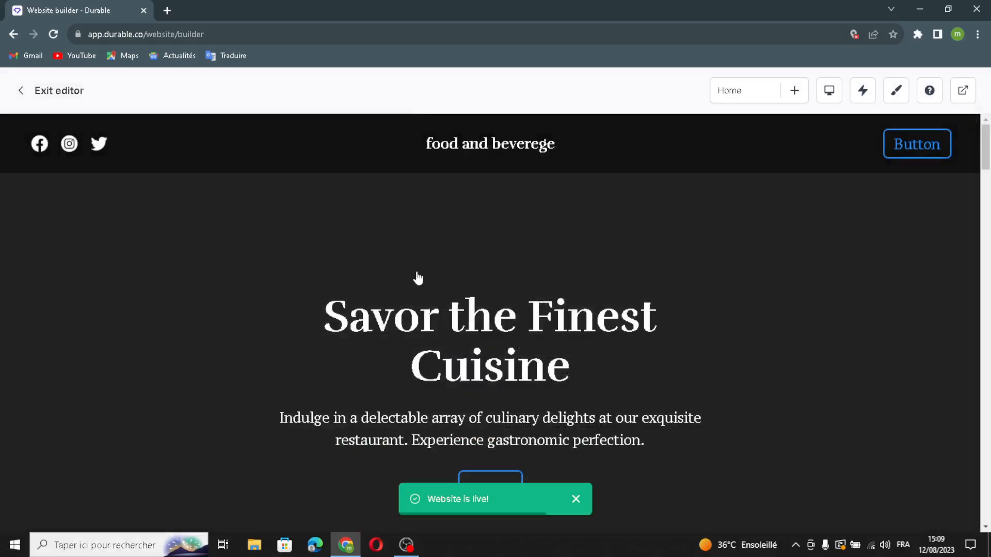
# Open the "Savor the Finest Cuisine" banner for editing and regenerate its heading with AI.
pyautogui.scroll(-1, 370, 286)
pyautogui.scroll(-2, 370, 286)
pyautogui.scroll(2, 412, 250)
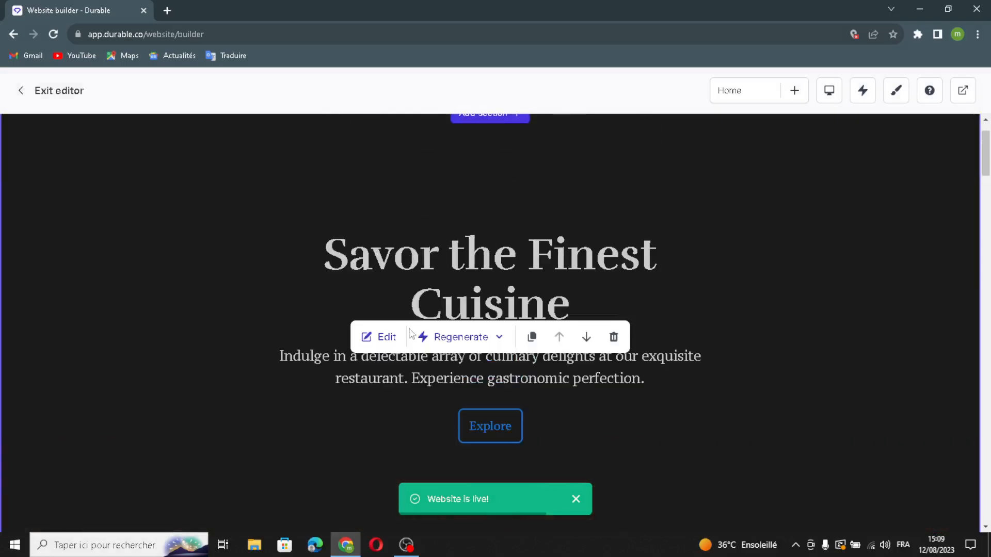
pyautogui.click(382, 337)
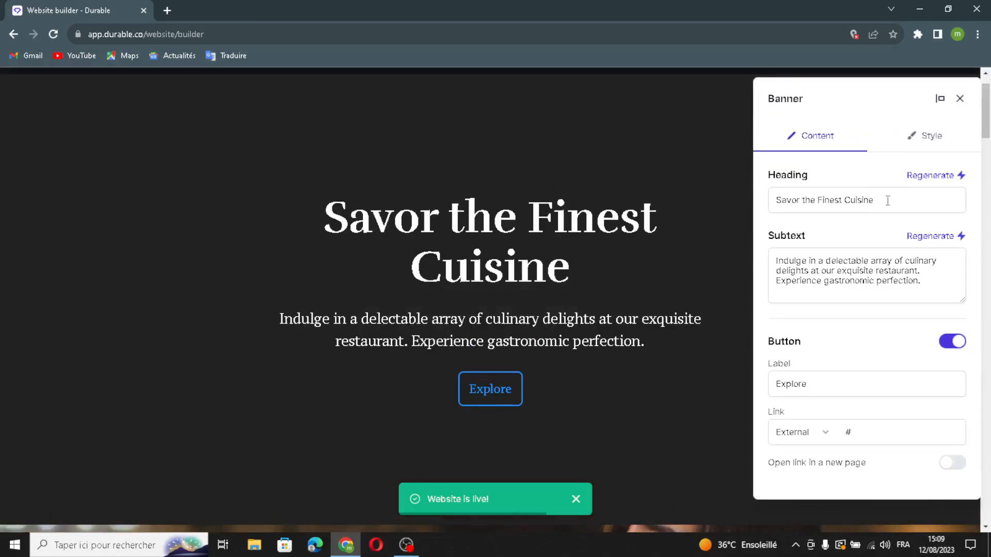
pyautogui.click(893, 200)
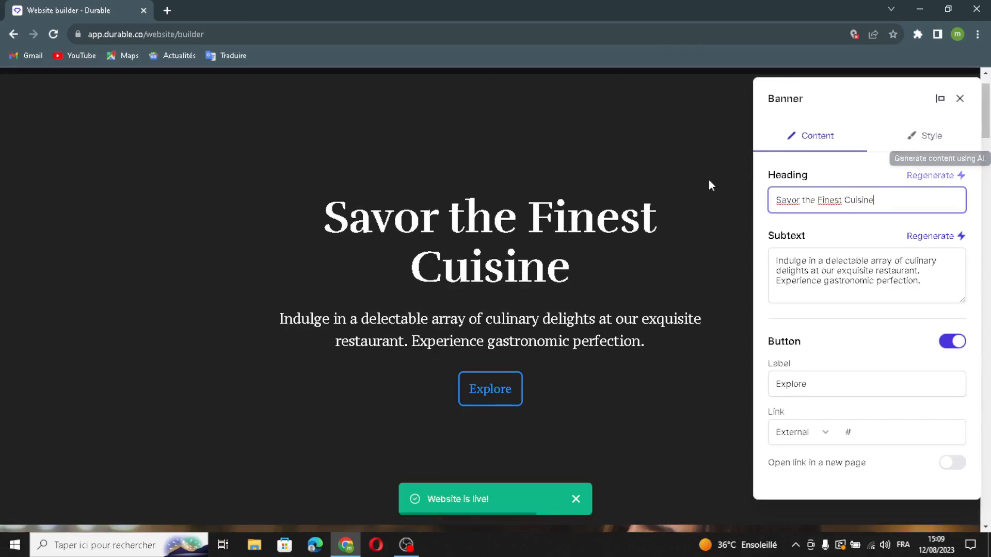
pyautogui.moveTo(892, 200); pyautogui.dragTo(869, 199)
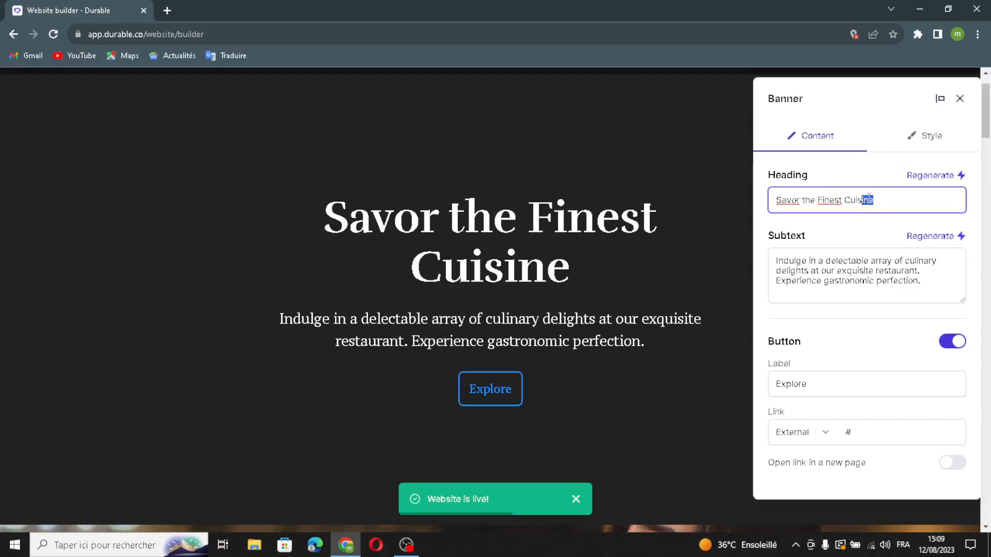
pyautogui.click(929, 176)
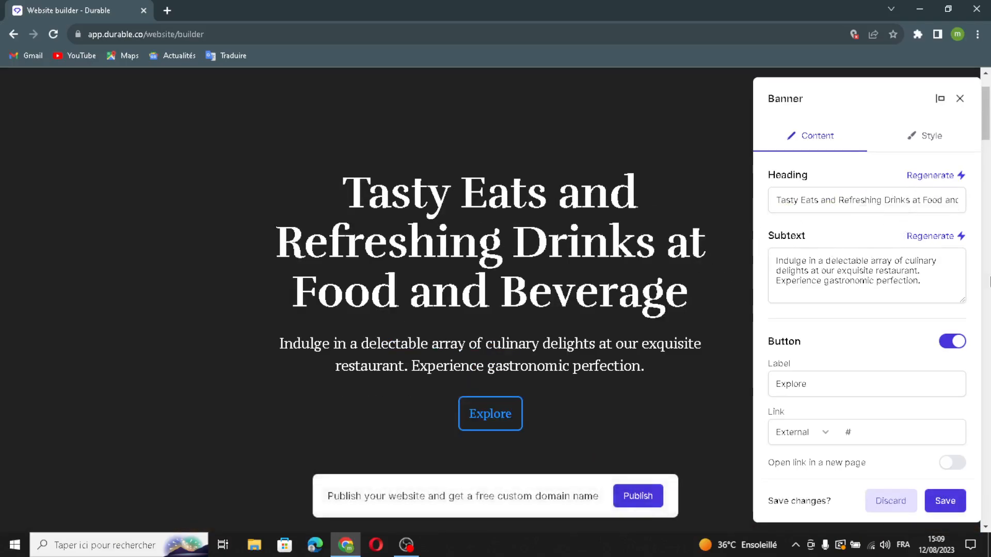
# Regenerate the banner's subtext with AI.
pyautogui.tripleClick(940, 279)
pyautogui.moveTo(921, 281); pyautogui.dragTo(964, 264)
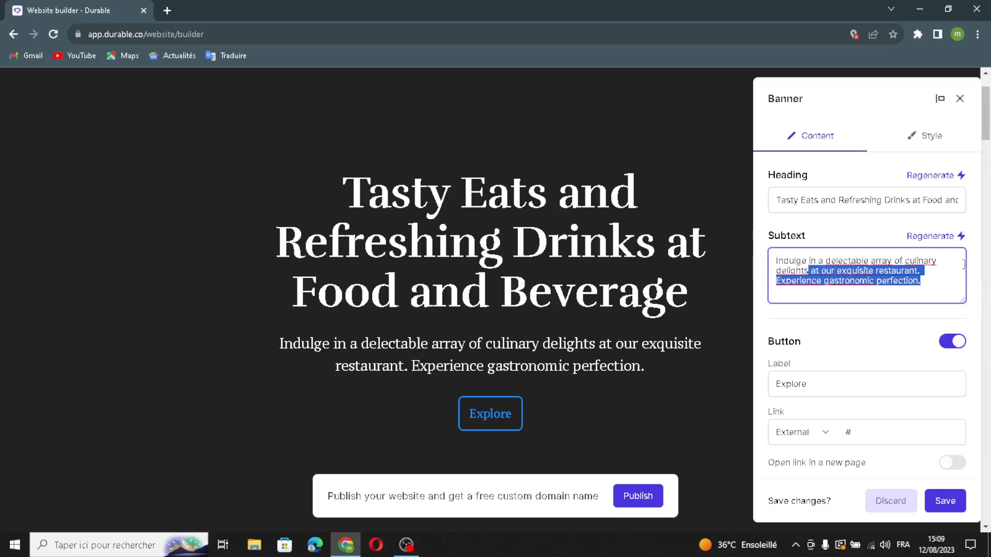
pyautogui.click(960, 236)
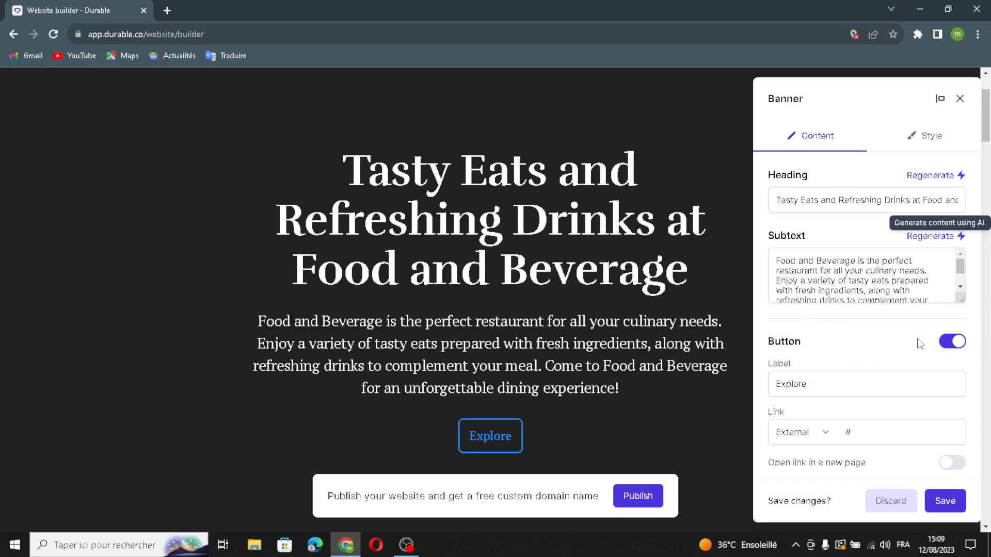
pyautogui.click(952, 341)
pyautogui.click(948, 341)
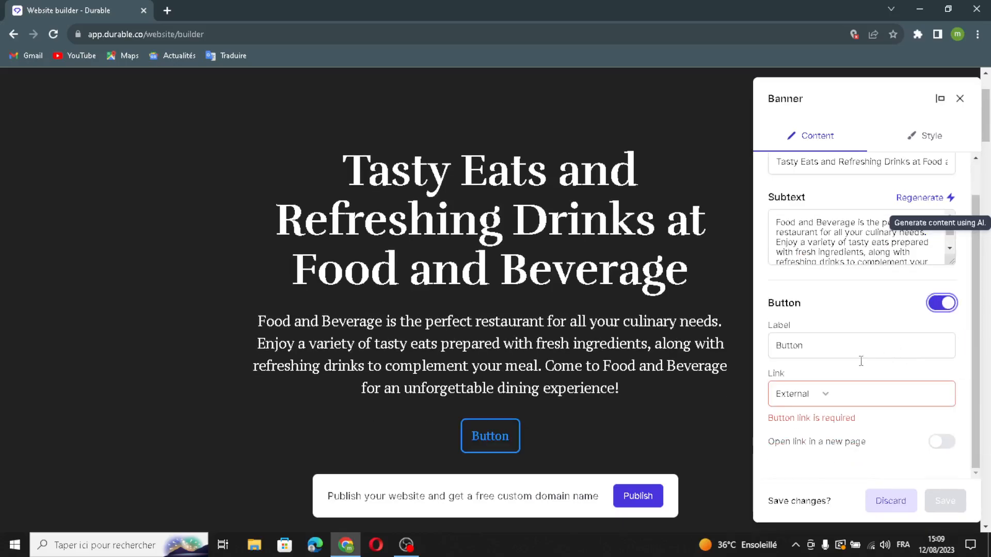
pyautogui.doubleClick(853, 342)
pyautogui.click(906, 348)
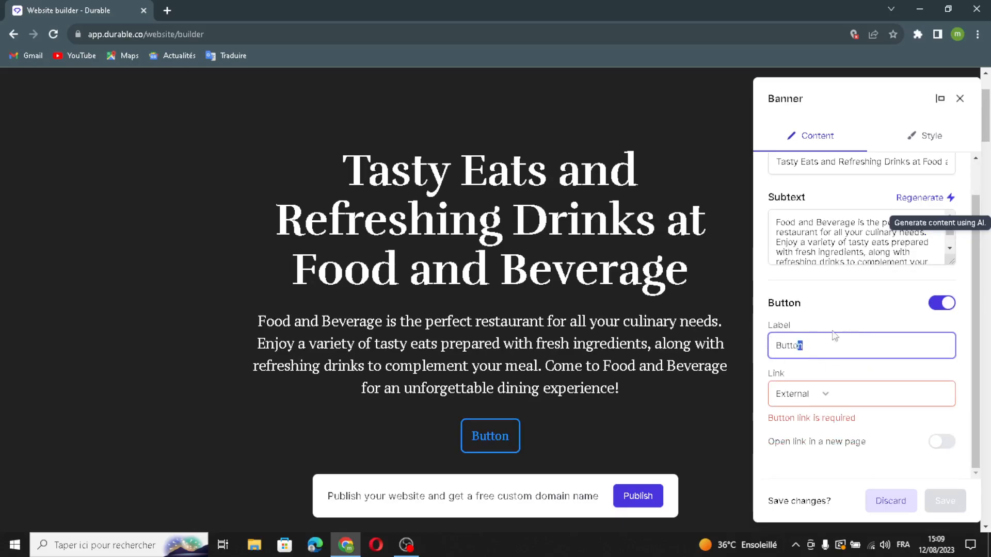
pyautogui.moveTo(833, 335); pyautogui.dragTo(517, 412)
pyautogui.click(867, 406)
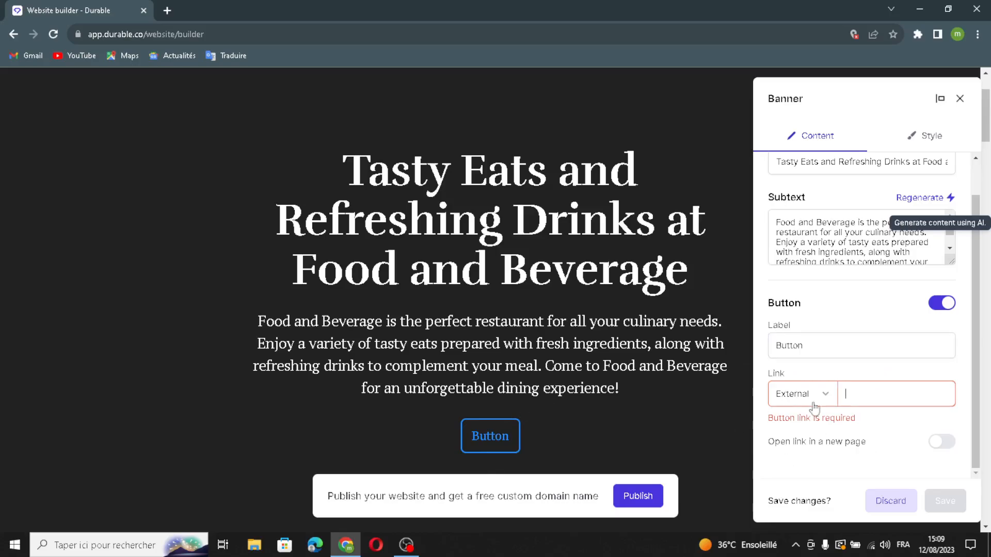
# Turn off the banner's button and save the banner changes.
pyautogui.click(948, 308)
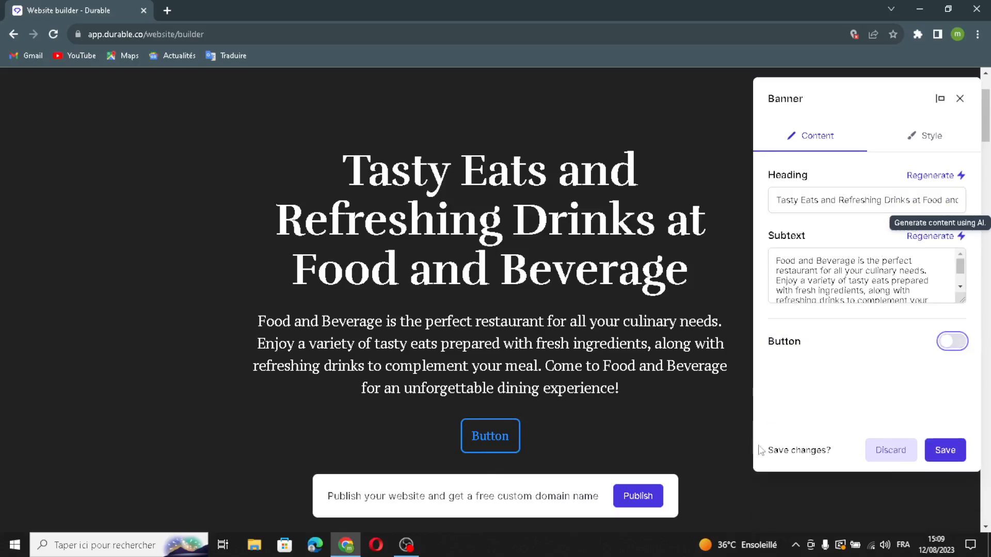
pyautogui.click(945, 401)
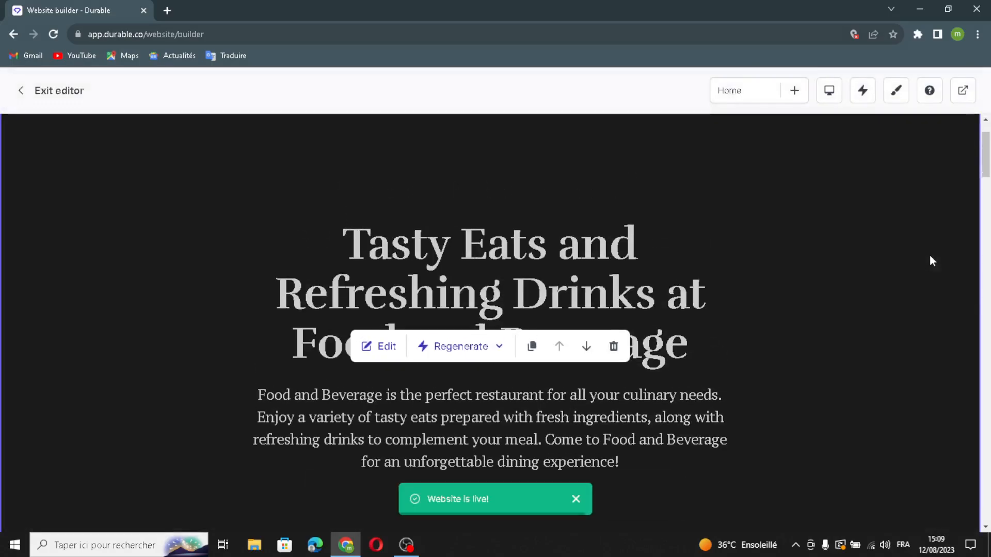
# Open the full-width image section below the banner for editing and regenerate its image.
pyautogui.scroll(-2, 838, 321)
pyautogui.scroll(-4, 826, 326)
pyautogui.scroll(-5, 665, 318)
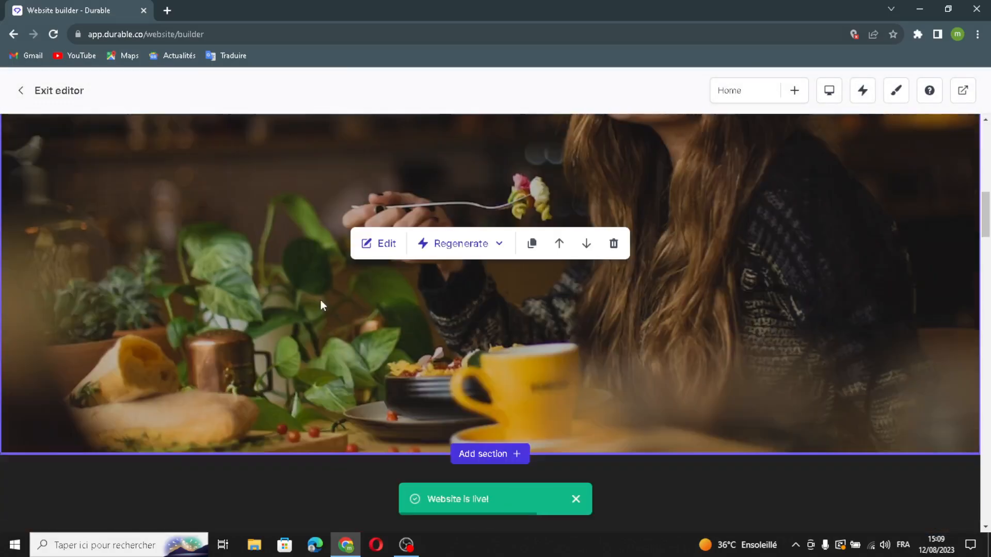
pyautogui.scroll(1, 325, 297)
pyautogui.scroll(1, 337, 287)
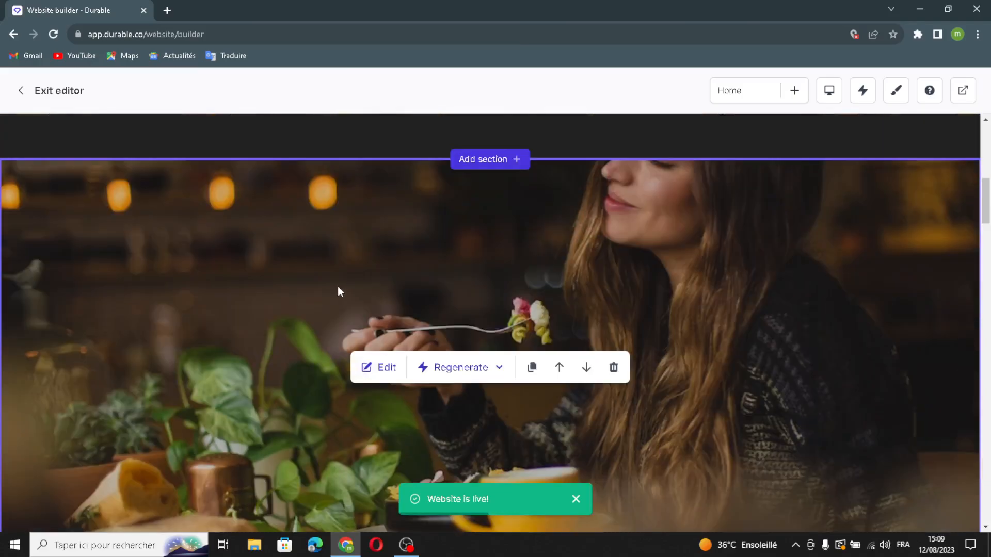
pyautogui.click(398, 385)
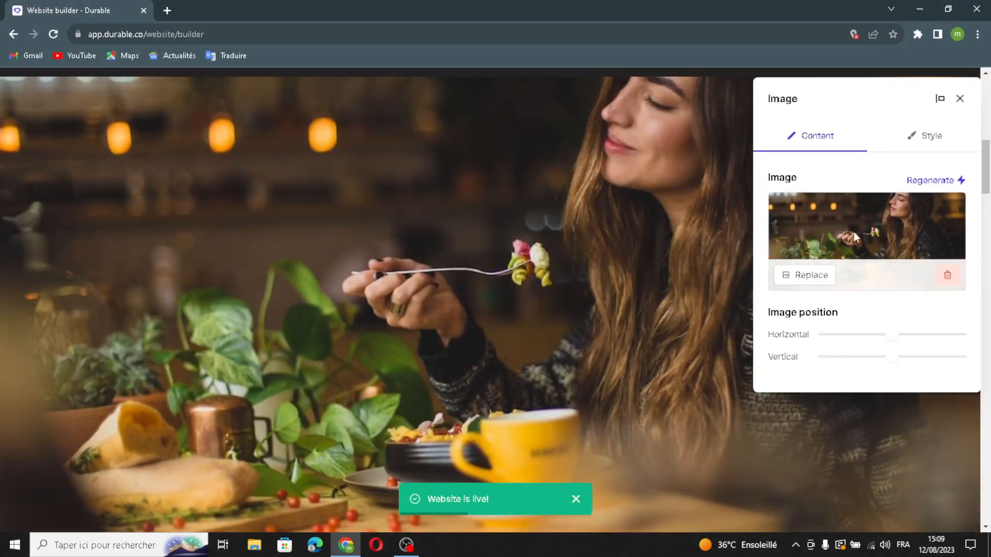
pyautogui.click(916, 187)
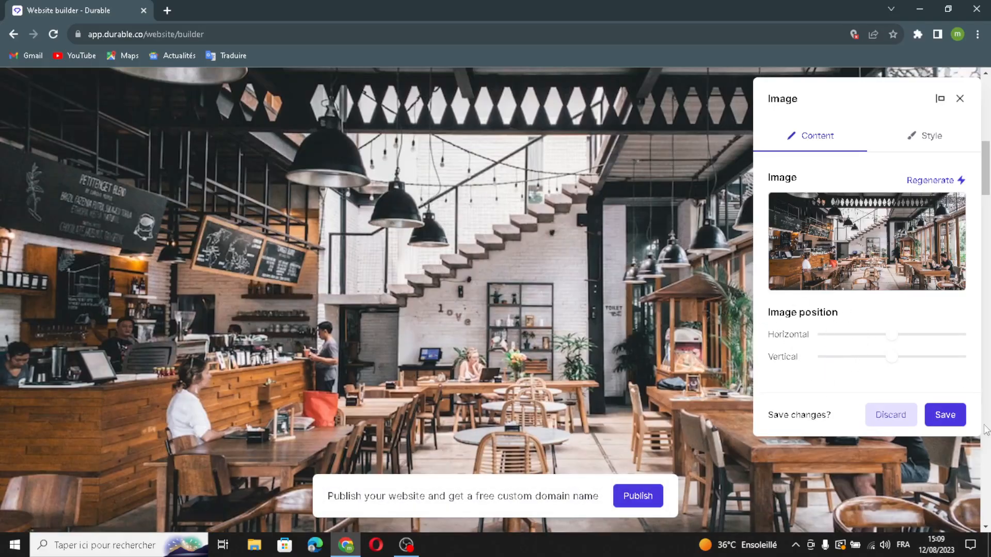
# Save the regenerated image in the full-width image section.
pyautogui.click(945, 416)
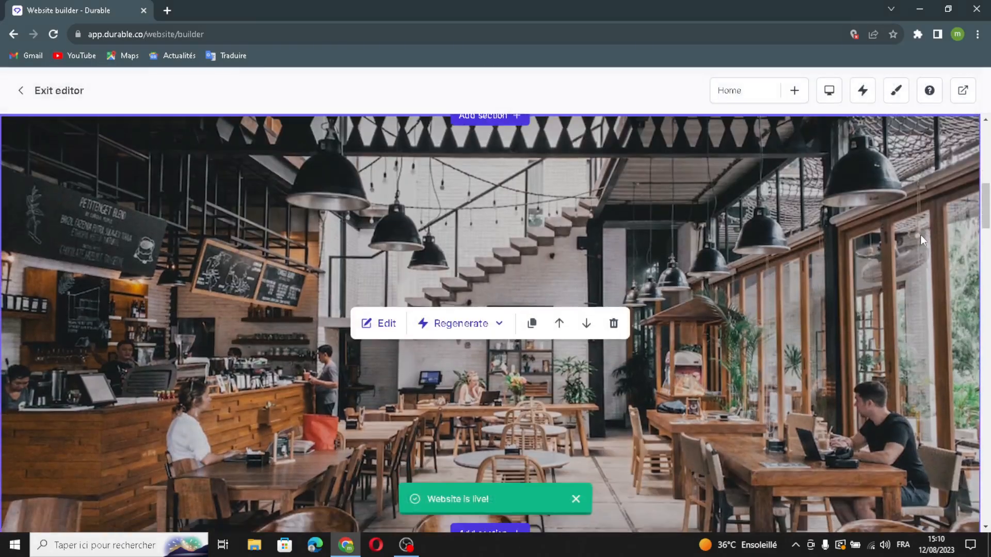
# Regenerate the "About us" section's text with AI and save the changes.
pyautogui.scroll(-7, 645, 410)
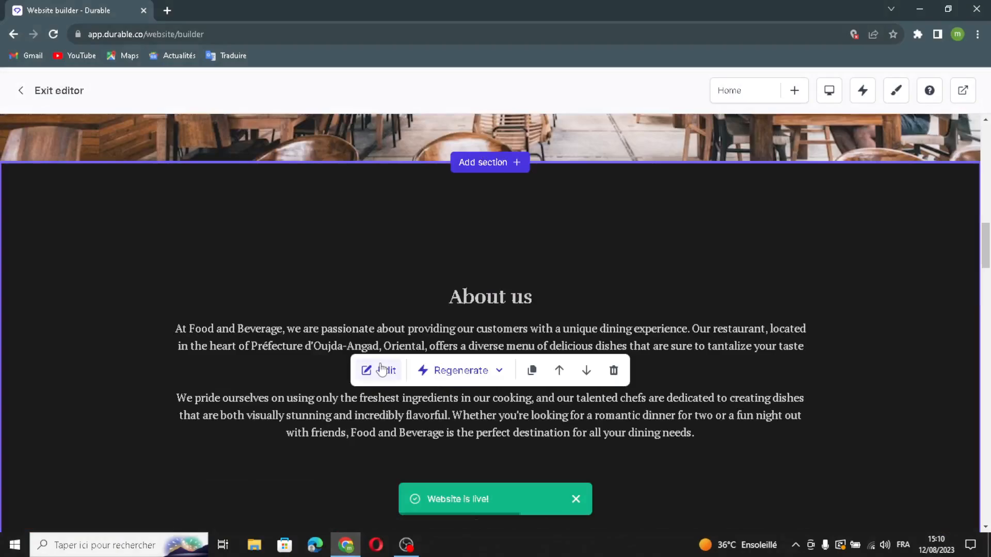
pyautogui.click(381, 370)
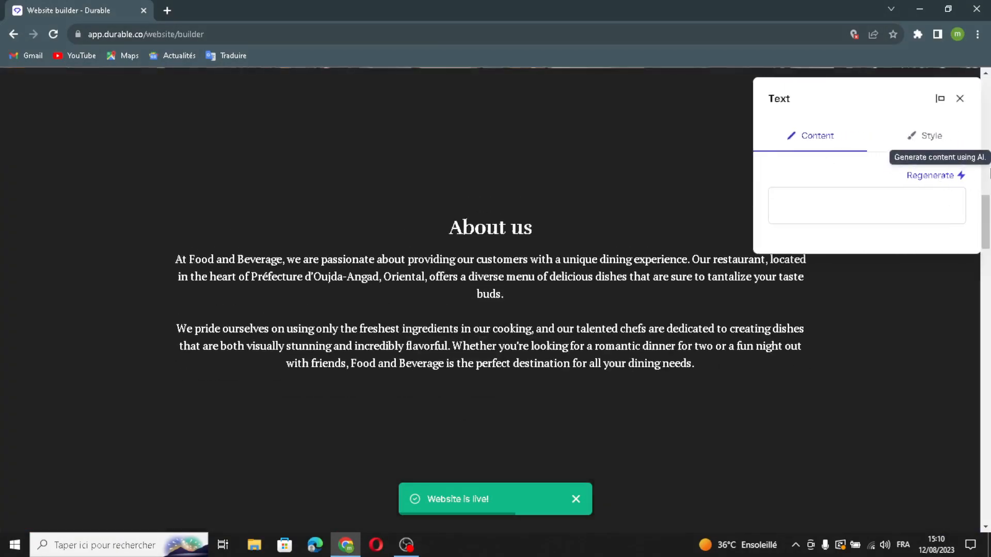
pyautogui.click(930, 175)
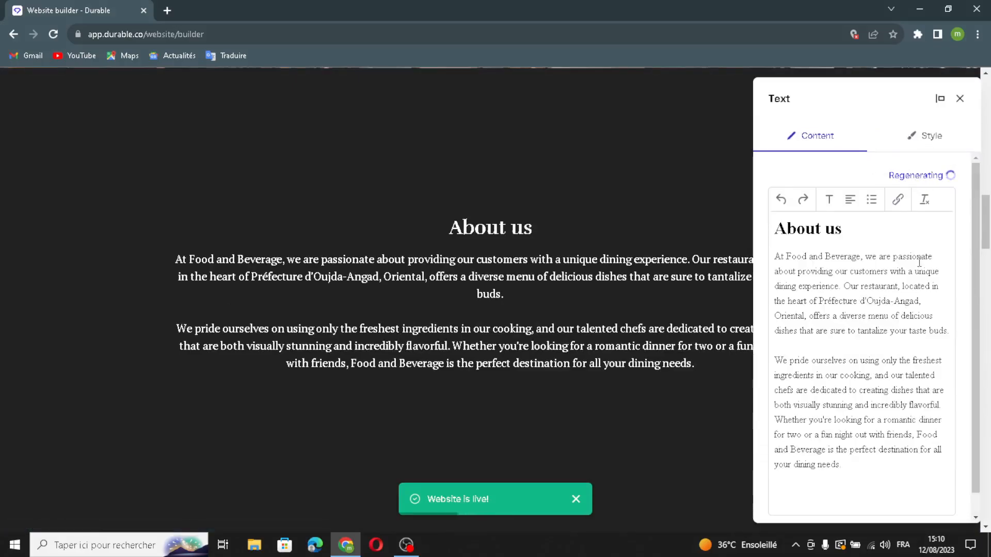
pyautogui.scroll(1, 914, 285)
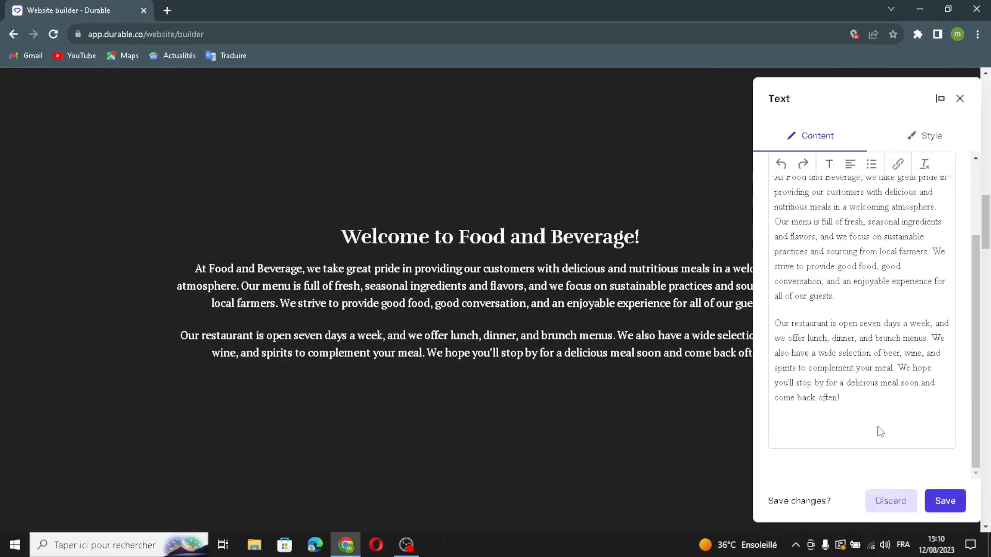
pyautogui.click(945, 501)
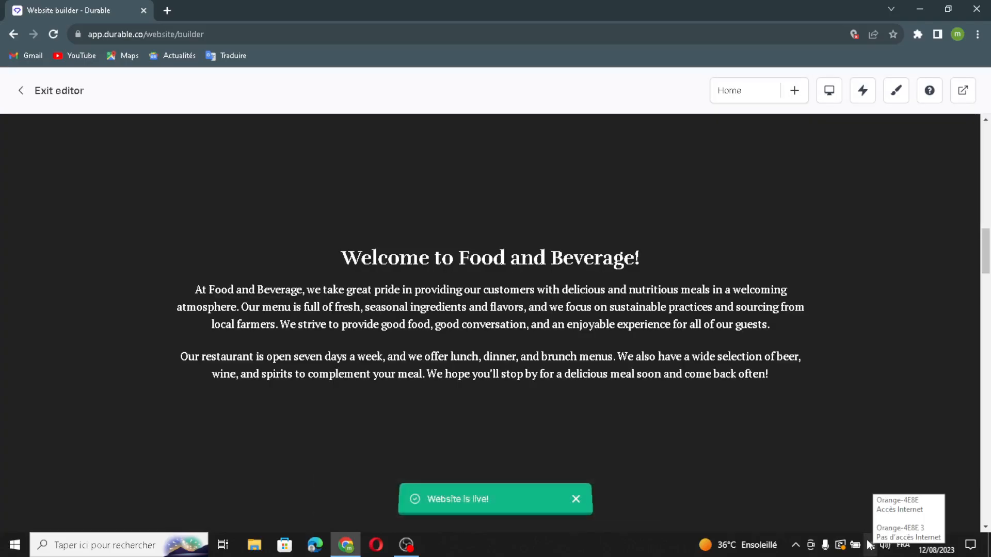
# Open the "Our Services" list section for editing, review its heading, display options and list items, and close it without changes.
pyautogui.scroll(-6, 779, 297)
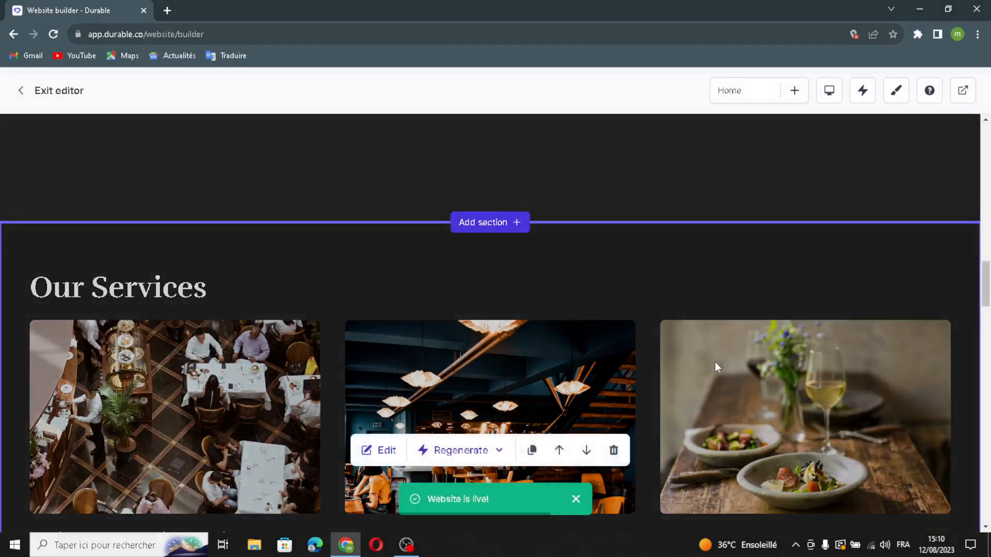
pyautogui.scroll(-1, 716, 364)
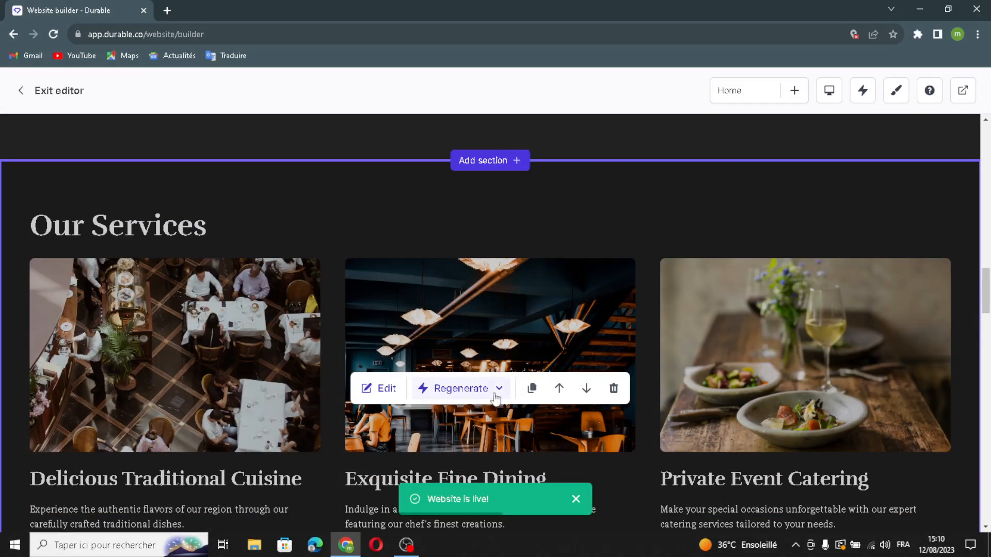
pyautogui.click(384, 389)
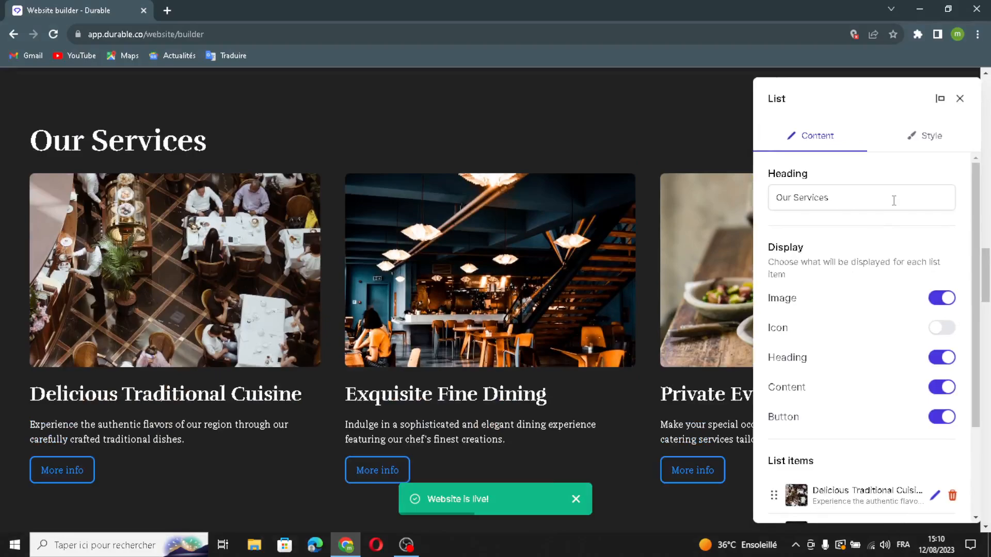
pyautogui.moveTo(894, 201); pyautogui.dragTo(826, 195)
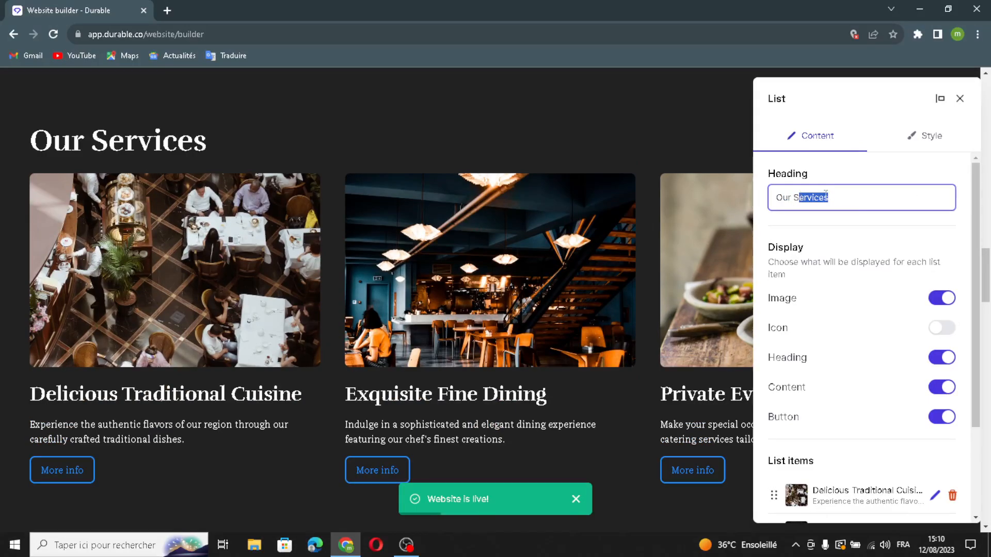
pyautogui.scroll(-3, 808, 253)
pyautogui.scroll(3, 797, 222)
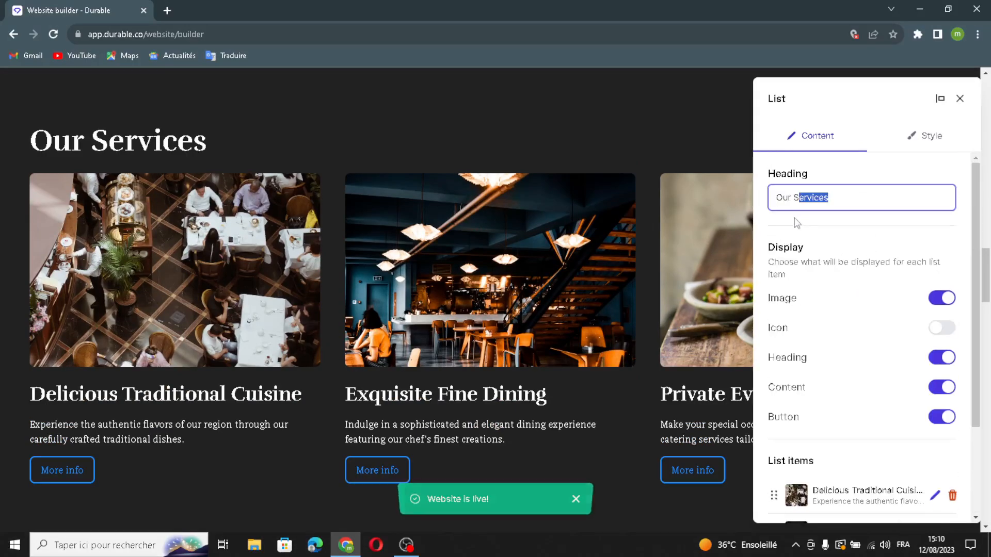
pyautogui.scroll(-3, 796, 232)
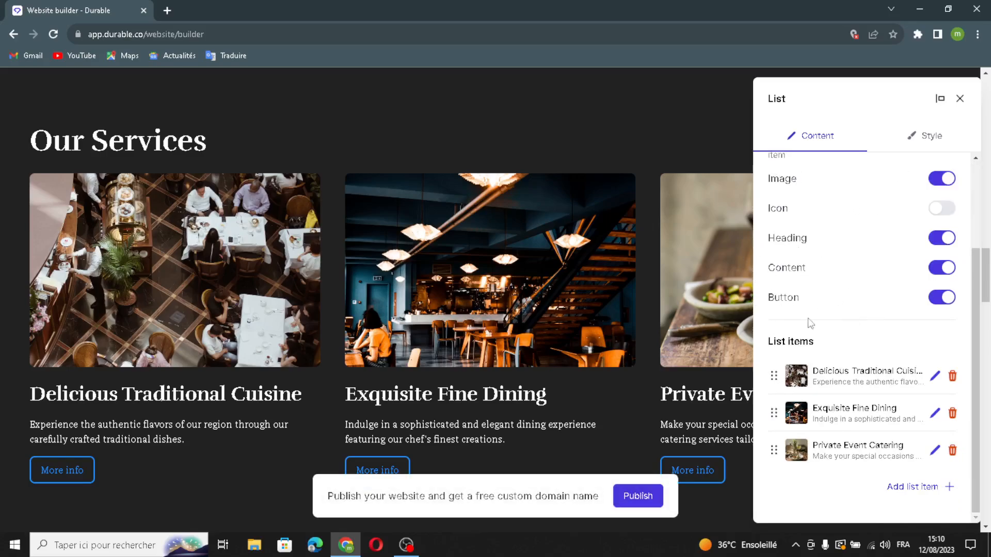
pyautogui.click(960, 99)
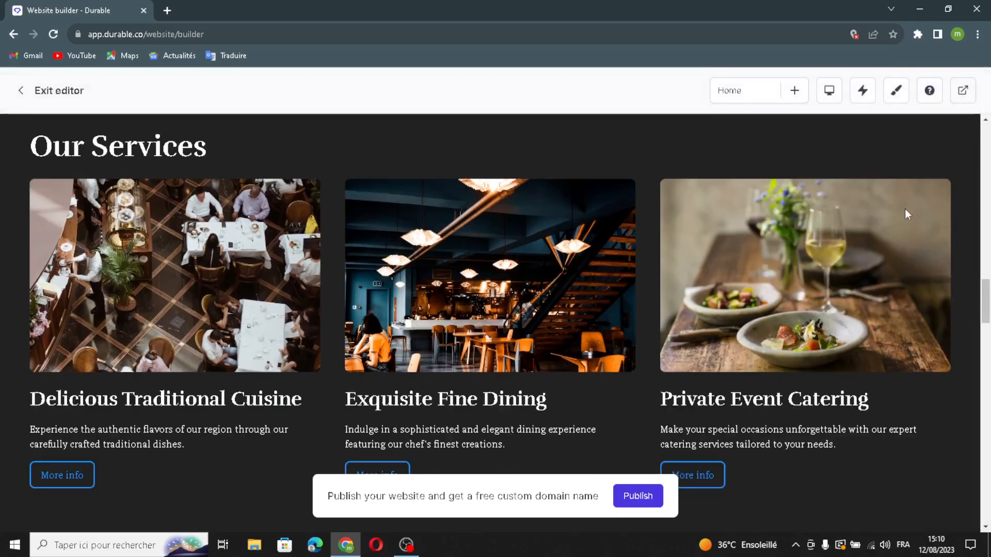
# Open the testimonials section for editing, view the blank form for a new testimonial, and close both without adding one.
pyautogui.scroll(-3, 775, 289)
pyautogui.scroll(3, 776, 290)
pyautogui.scroll(-2, 583, 415)
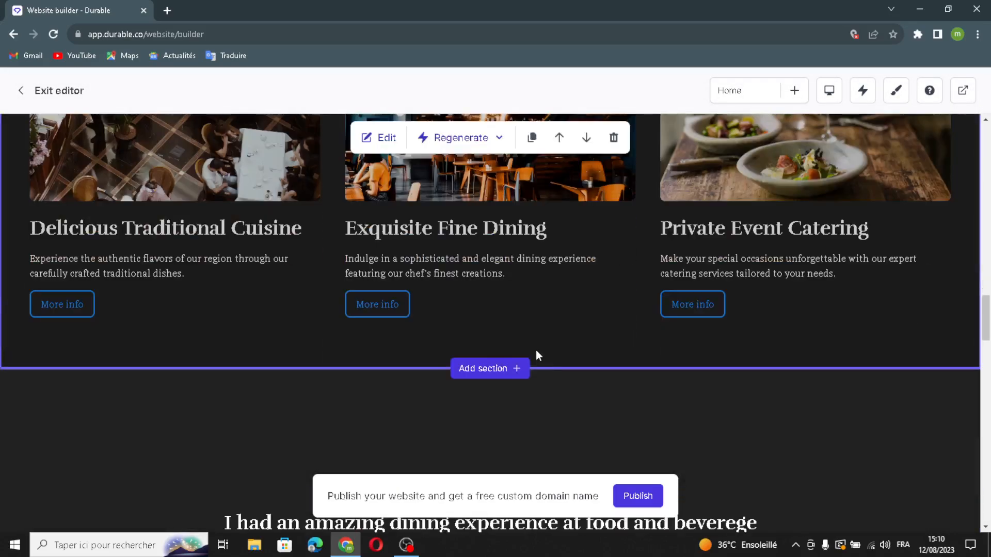
pyautogui.scroll(-4, 608, 333)
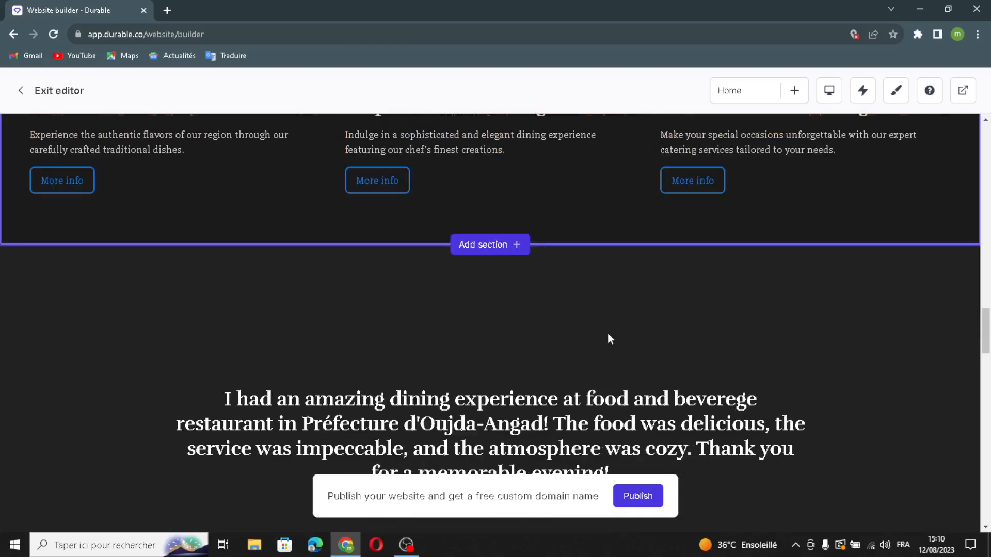
pyautogui.click(384, 329)
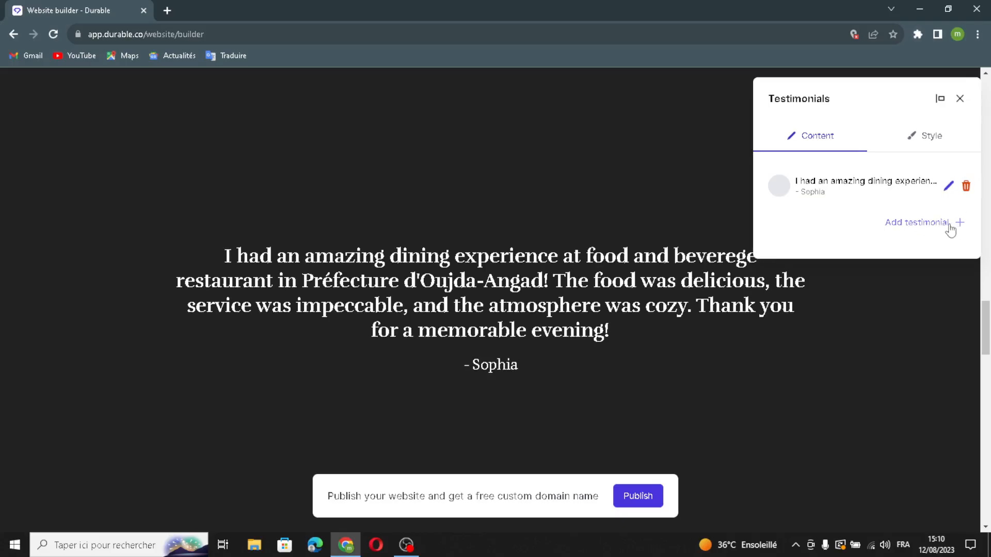
pyautogui.click(917, 222)
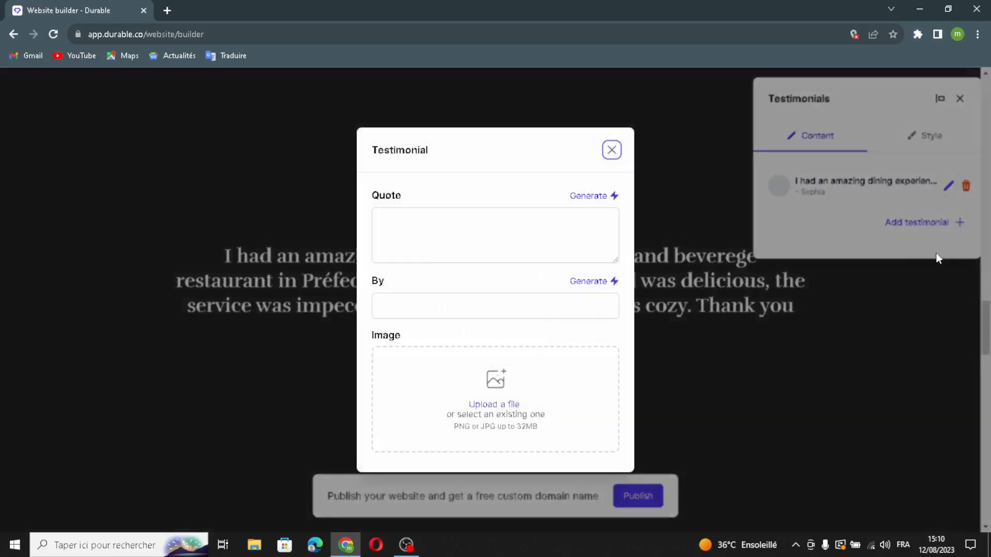
pyautogui.click(611, 150)
pyautogui.click(959, 102)
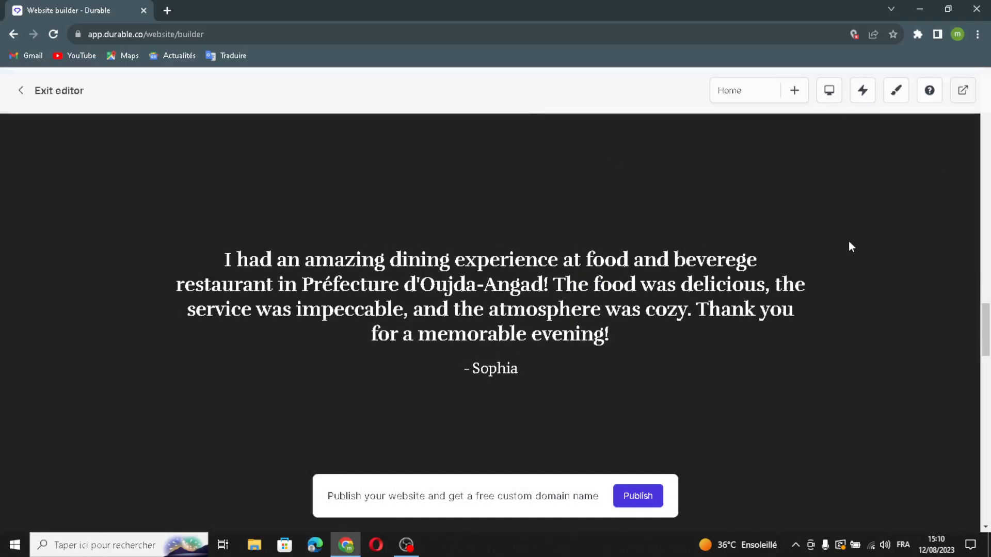
# Open the Gallery section for editing and generate an additional gallery image with AI.
pyautogui.scroll(-2, 646, 274)
pyautogui.scroll(-3, 500, 293)
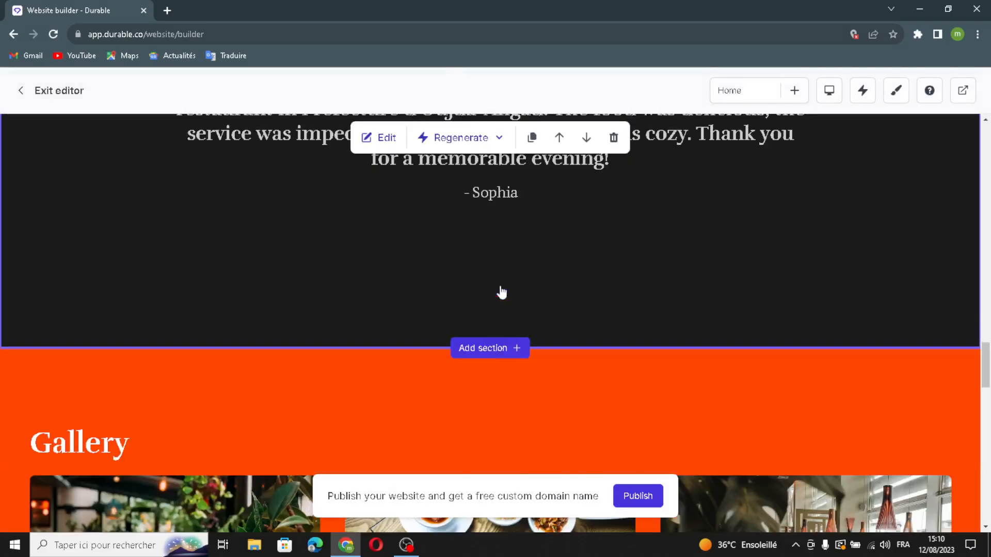
pyautogui.scroll(2, 570, 257)
pyautogui.scroll(-3, 317, 304)
pyautogui.scroll(-2, 317, 304)
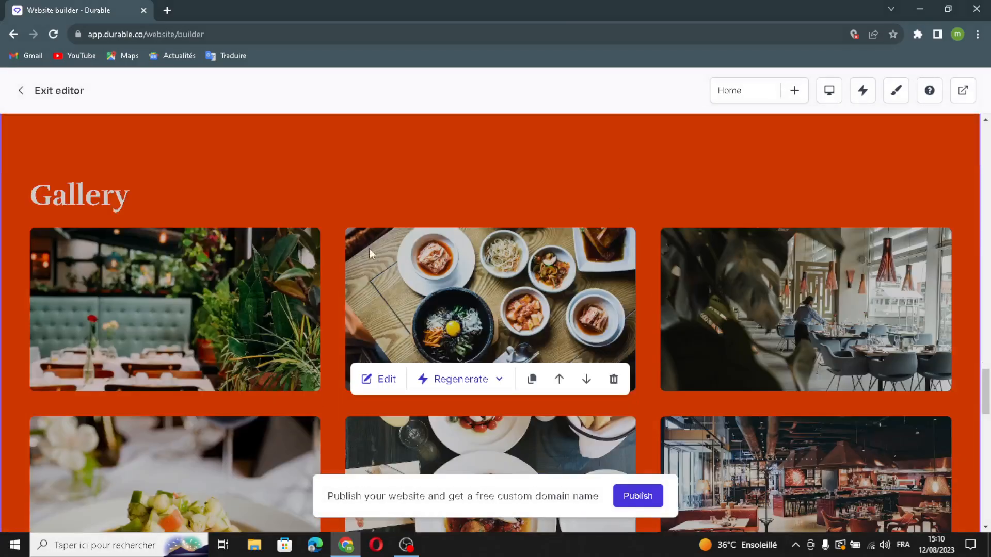
pyautogui.click(378, 317)
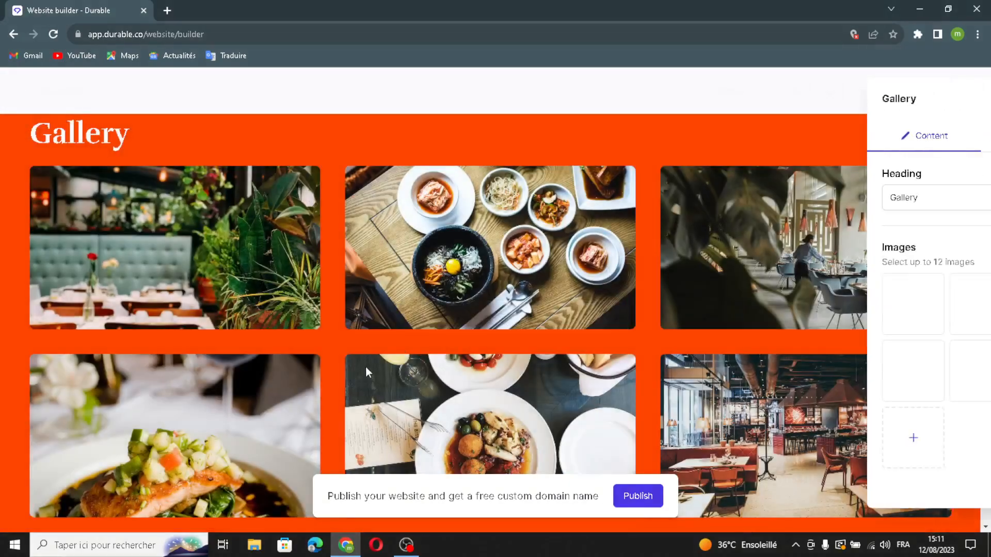
pyautogui.doubleClick(824, 202)
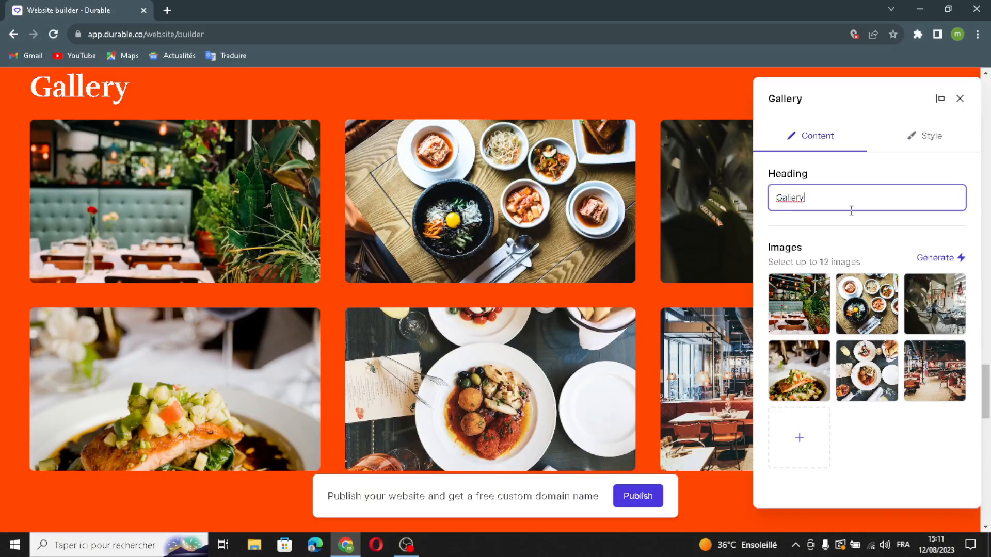
pyautogui.click(958, 259)
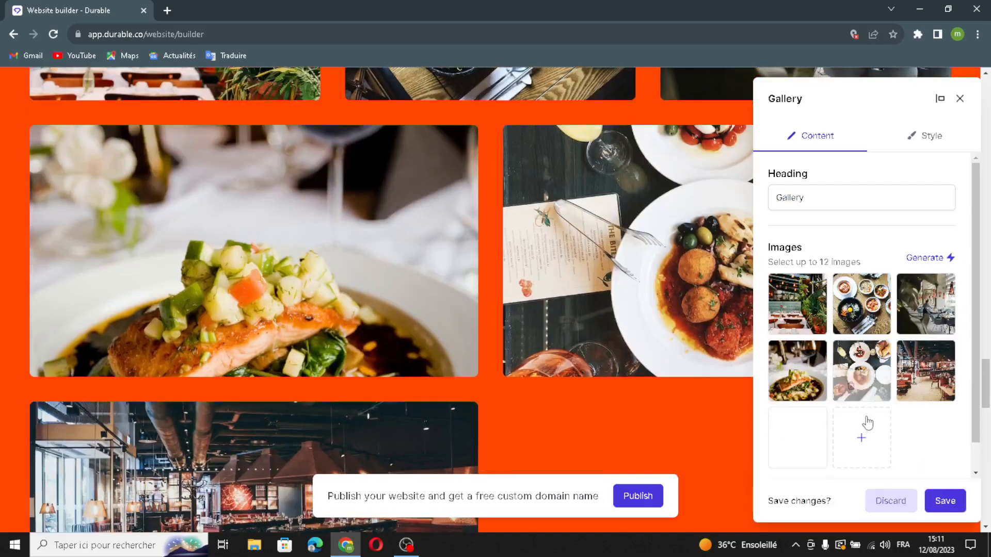
# Open the media selector for another gallery image and look through its Upload, Library and Shutterstock sources.
pyautogui.click(862, 439)
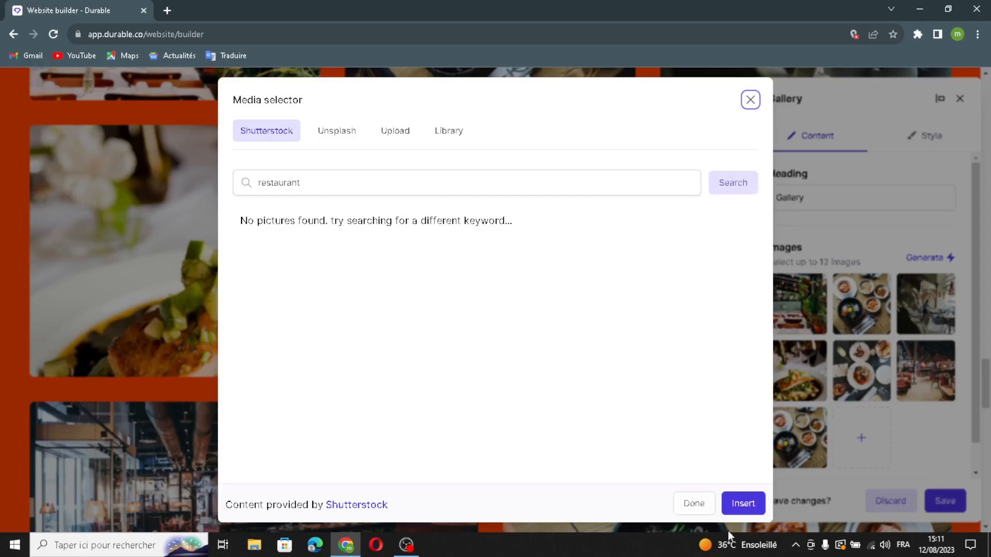
pyautogui.click(395, 133)
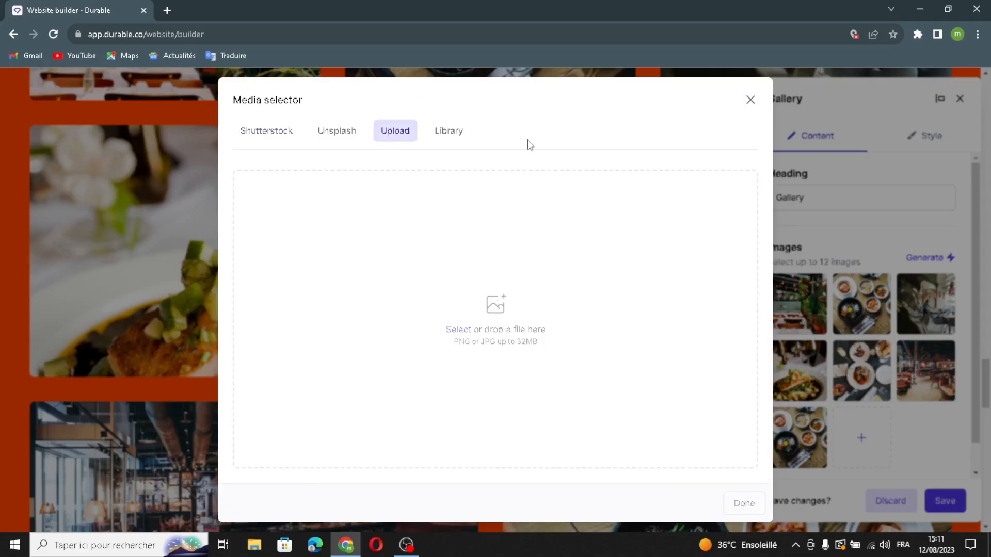
pyautogui.click(449, 132)
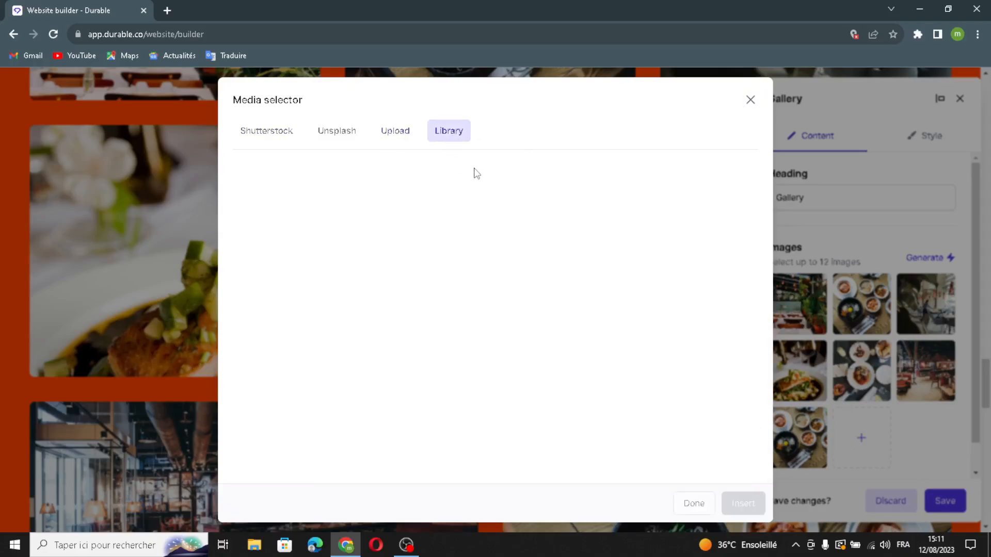
pyautogui.click(401, 139)
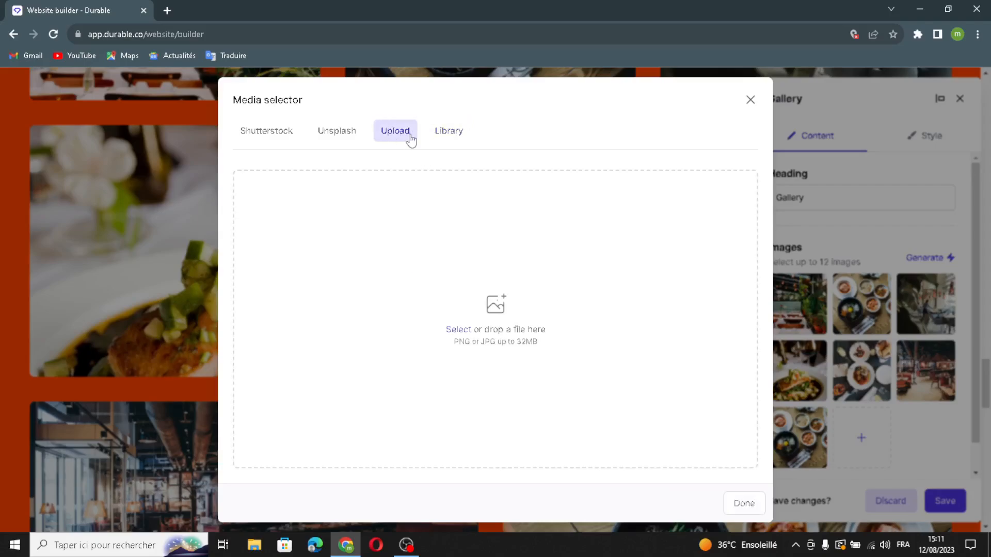
pyautogui.click(274, 135)
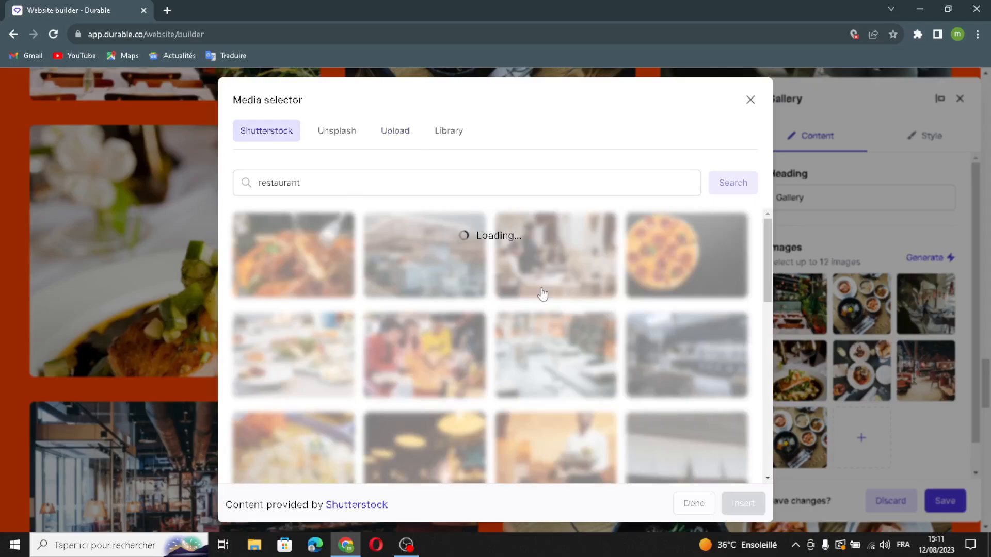
# Insert the first Shutterstock "restaurant" photo, a table set with dishes, into the gallery and save the section.
pyautogui.scroll(-5, 540, 289)
pyautogui.scroll(-4, 408, 335)
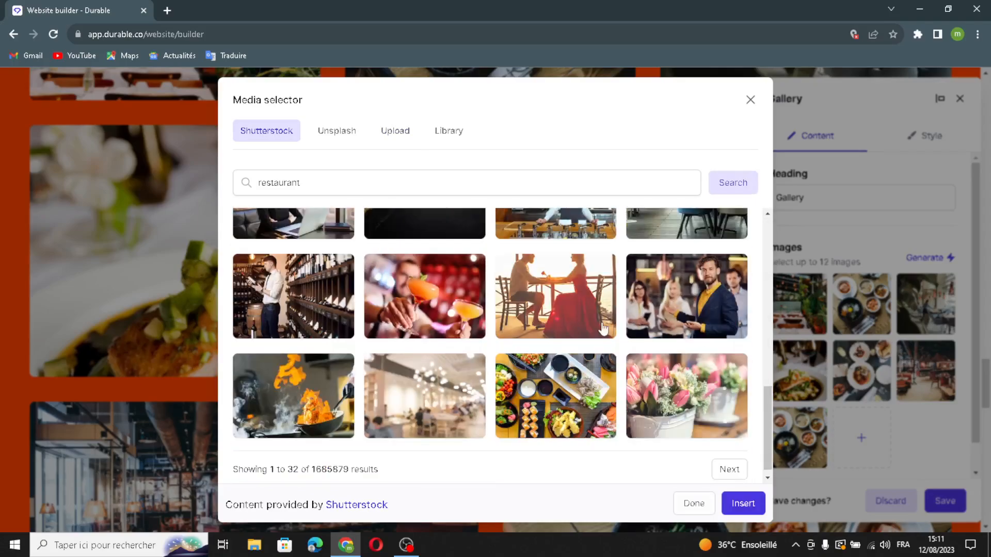
pyautogui.scroll(8, 697, 351)
pyautogui.scroll(-5, 697, 351)
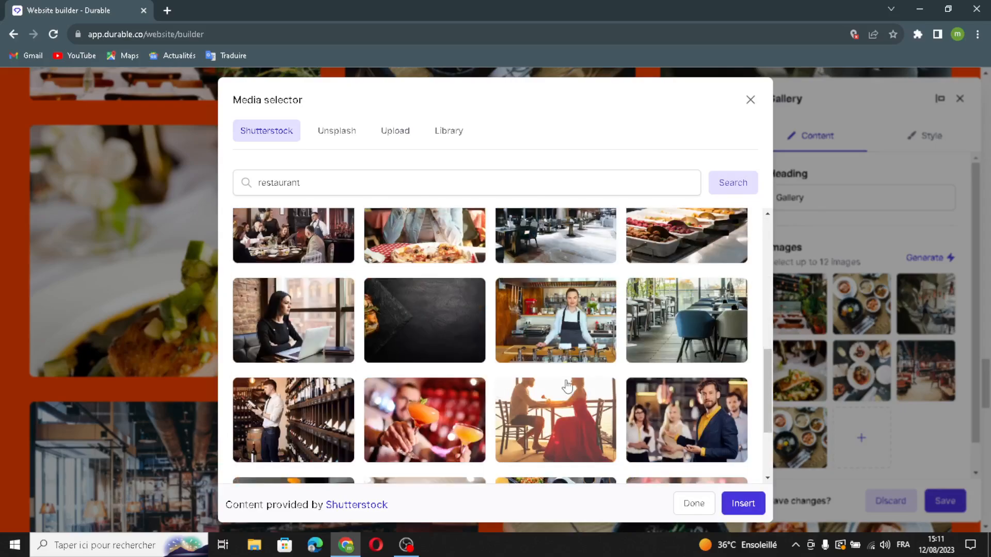
pyautogui.scroll(1, 573, 371)
pyautogui.scroll(-1, 573, 370)
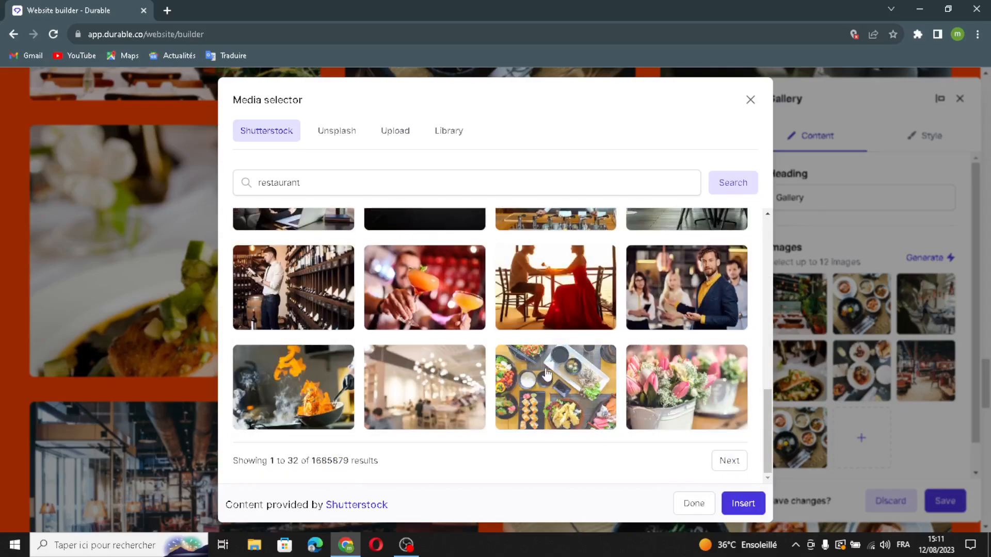
pyautogui.scroll(10, 573, 371)
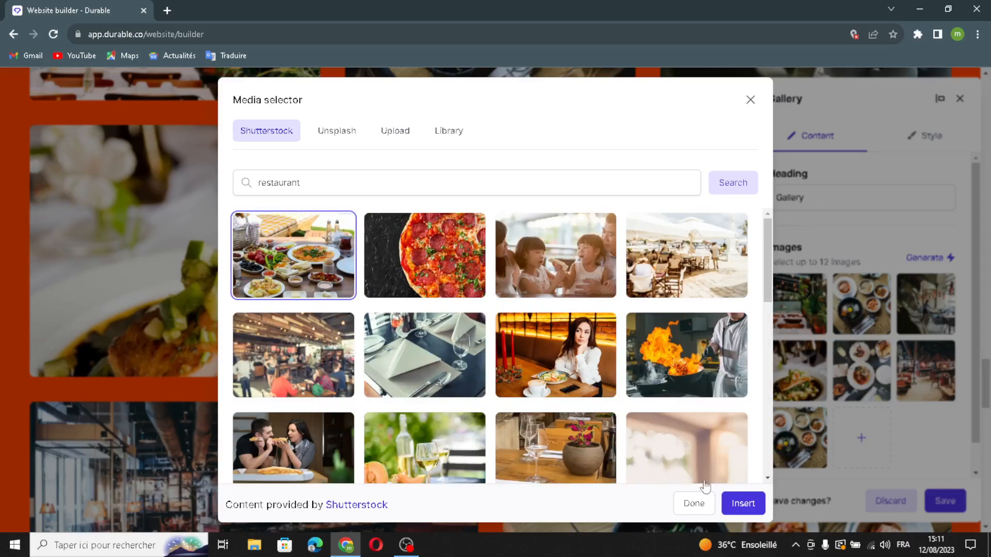
pyautogui.click(743, 503)
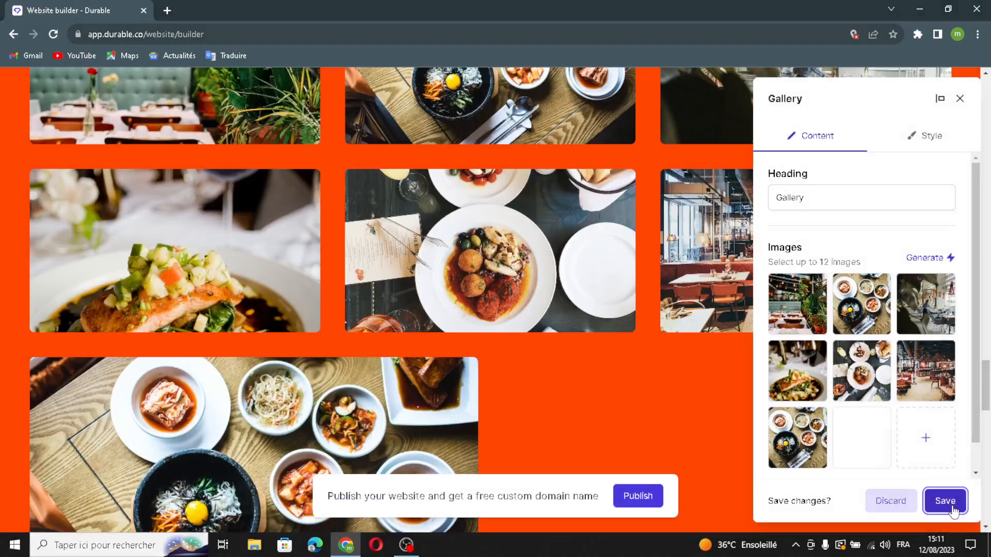
pyautogui.click(945, 500)
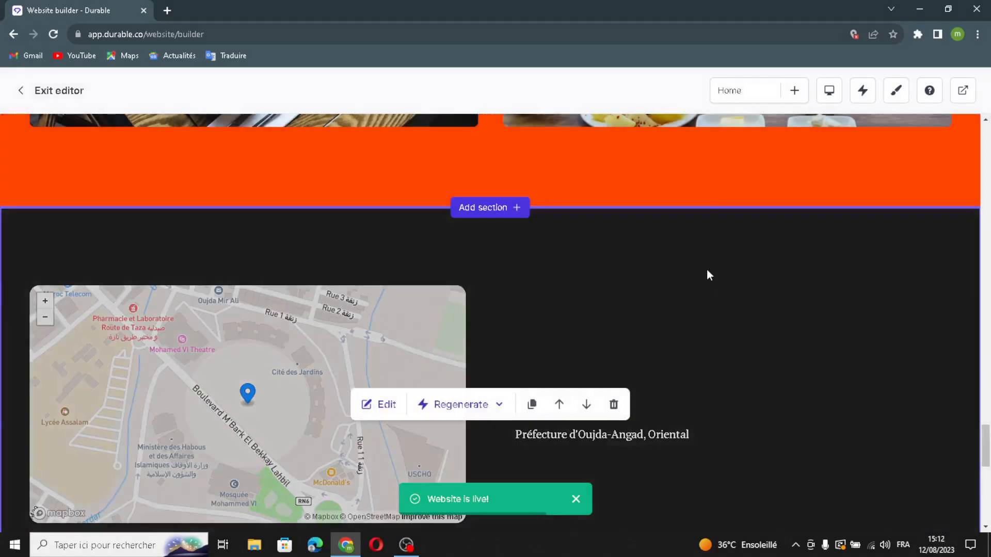
pyautogui.scroll(-5, 697, 299)
pyautogui.scroll(1, 651, 315)
pyautogui.scroll(2, 588, 278)
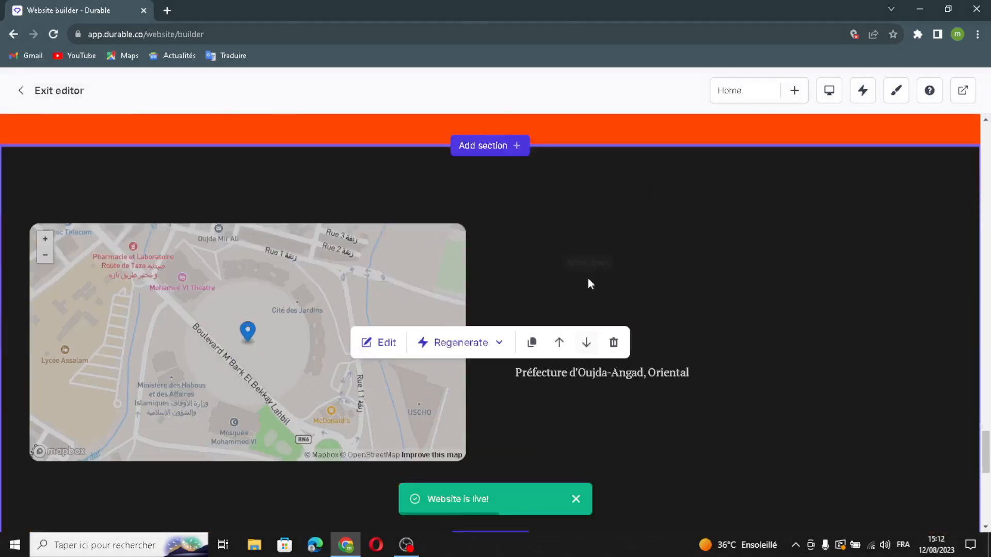
# Open the Location section for editing, look over its heading, address and additional text fields, and close it unchanged.
pyautogui.scroll(-1, 524, 314)
pyautogui.click(399, 283)
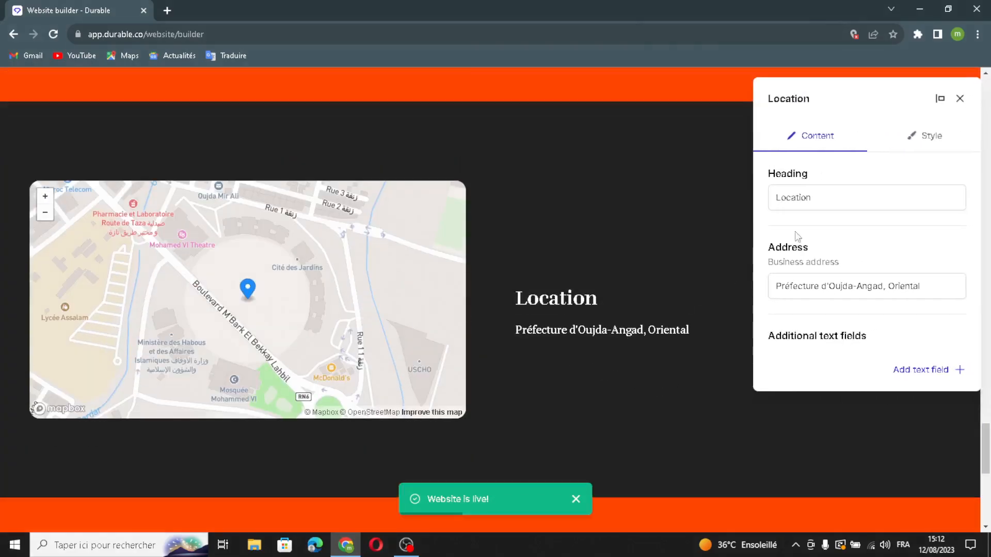
pyautogui.moveTo(822, 203); pyautogui.dragTo(834, 219)
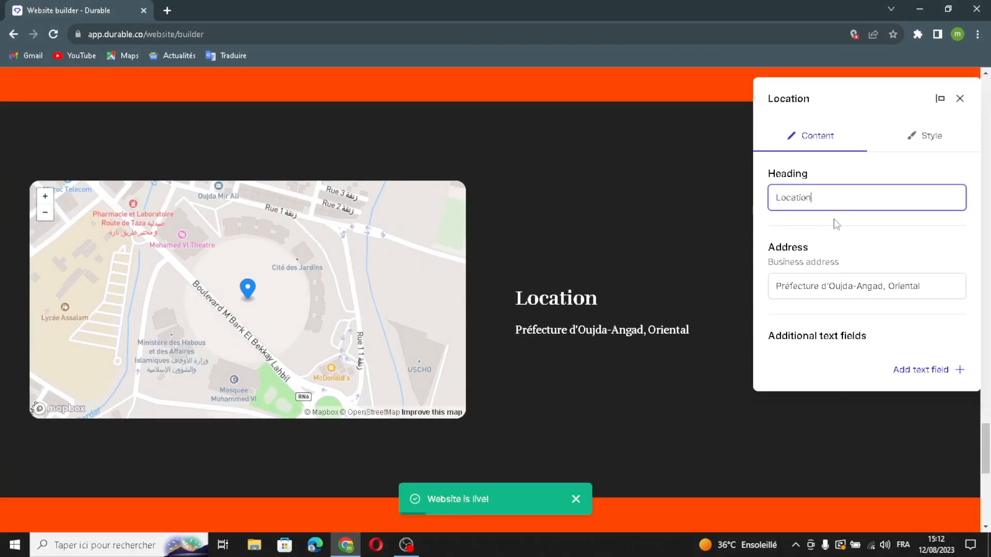
pyautogui.moveTo(931, 289); pyautogui.dragTo(901, 295)
pyautogui.moveTo(817, 308); pyautogui.dragTo(914, 327)
pyautogui.click(905, 339)
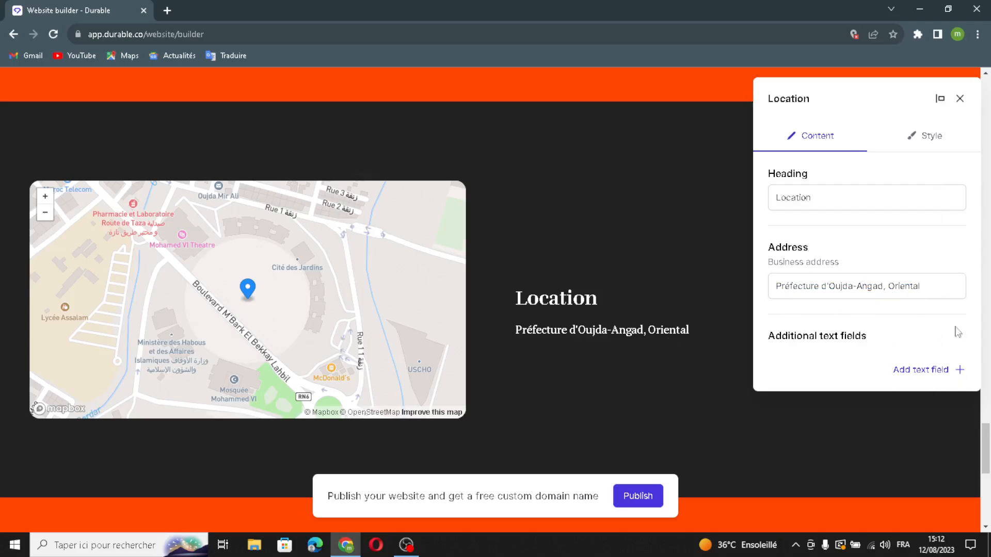
pyautogui.click(960, 99)
# Open the contact form section for editing, view its custom fields manager, and close the manager without adding a field.
pyautogui.scroll(-10, 491, 305)
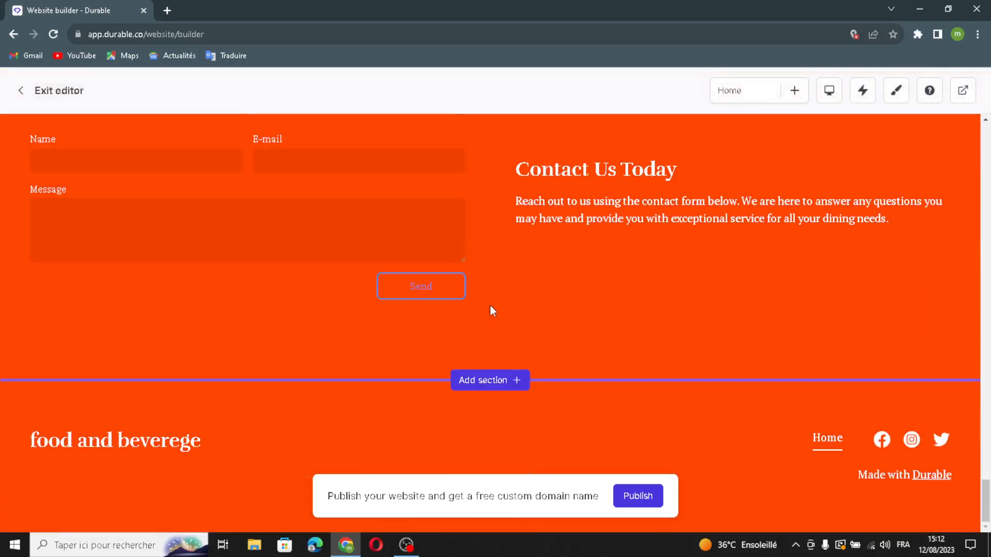
pyautogui.scroll(1, 490, 305)
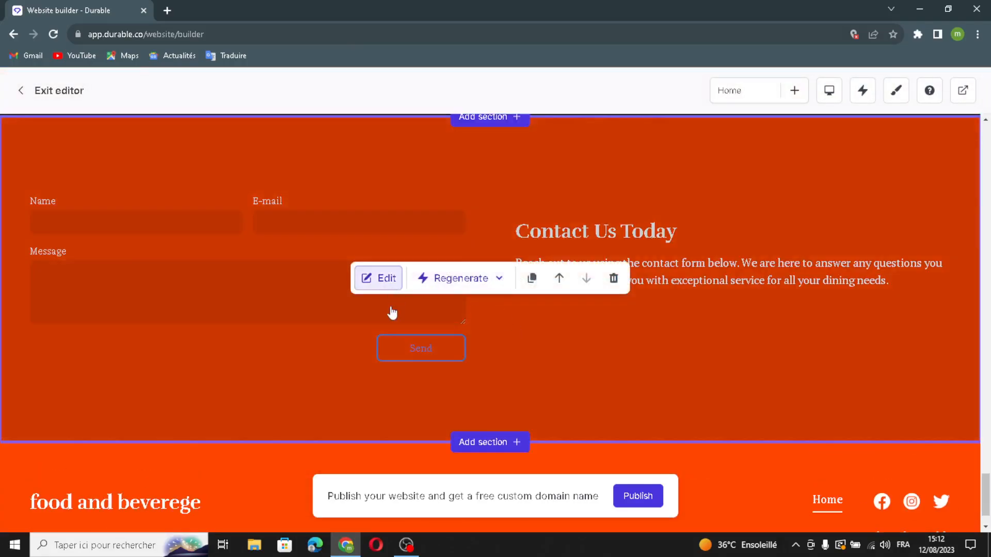
pyautogui.click(379, 278)
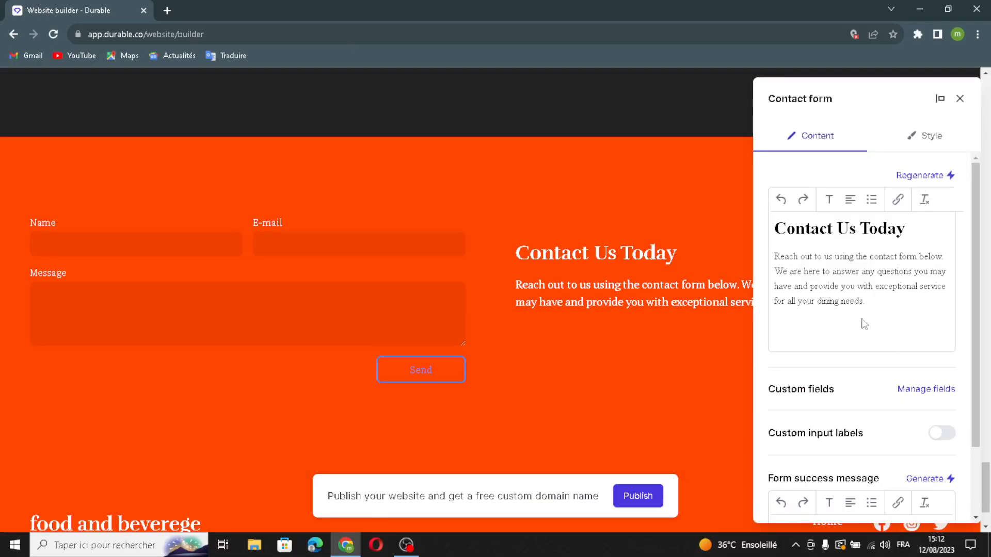
pyautogui.scroll(-1, 867, 384)
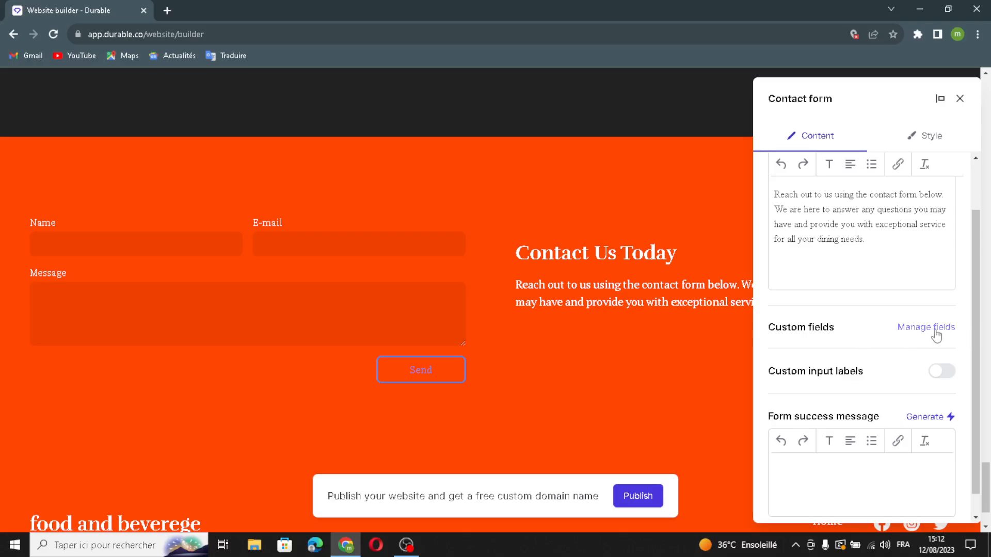
pyautogui.click(903, 327)
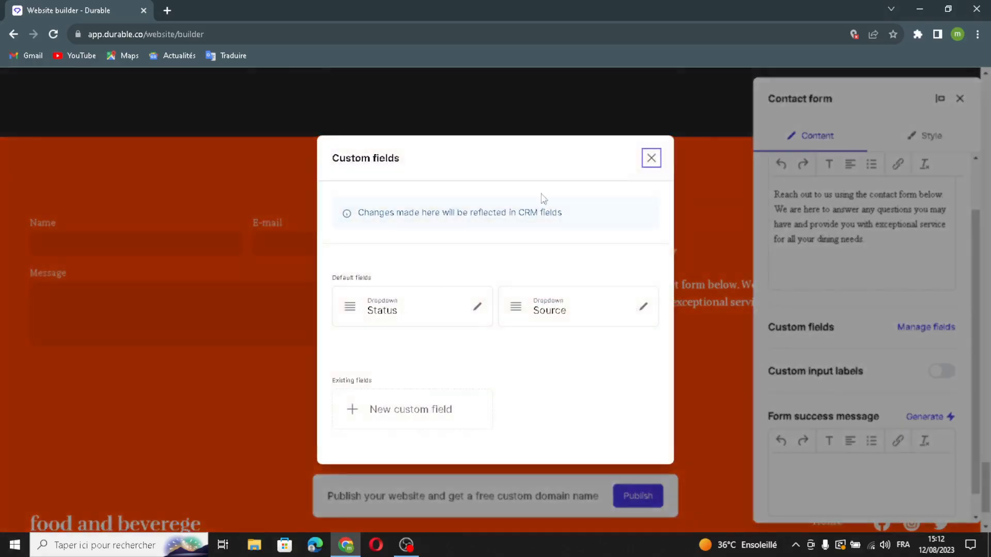
pyautogui.click(652, 161)
# Turn on custom input labels for the contact form and review the name, e-mail, message and send button labels.
pyautogui.scroll(-1, 896, 396)
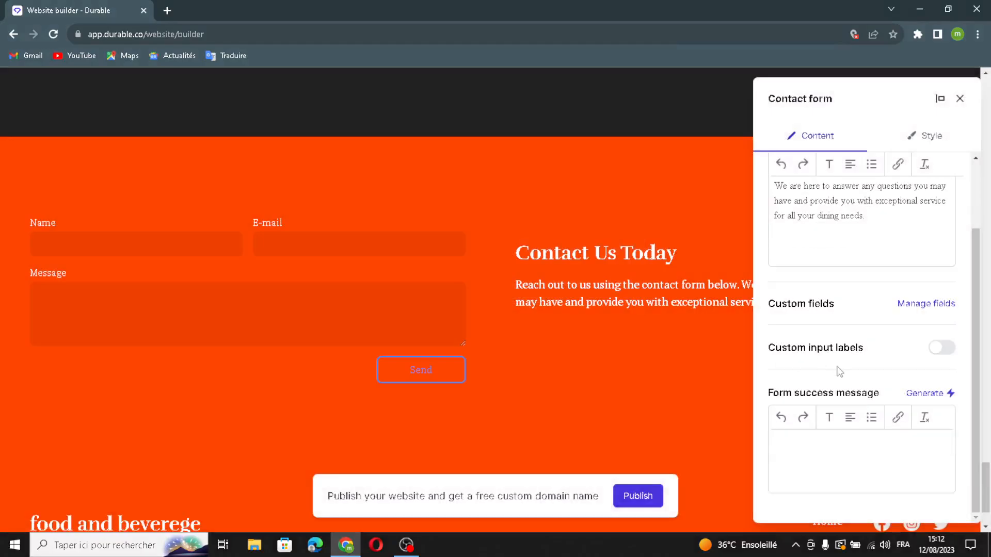
pyautogui.click(942, 348)
pyautogui.scroll(-1, 823, 338)
pyautogui.scroll(-2, 910, 374)
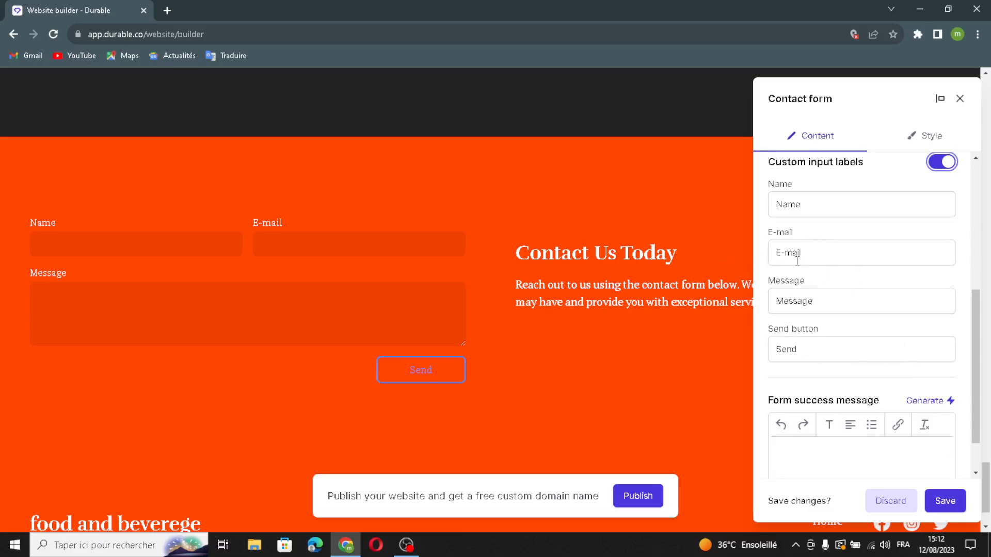
pyautogui.click(846, 302)
pyautogui.scroll(-1, 848, 336)
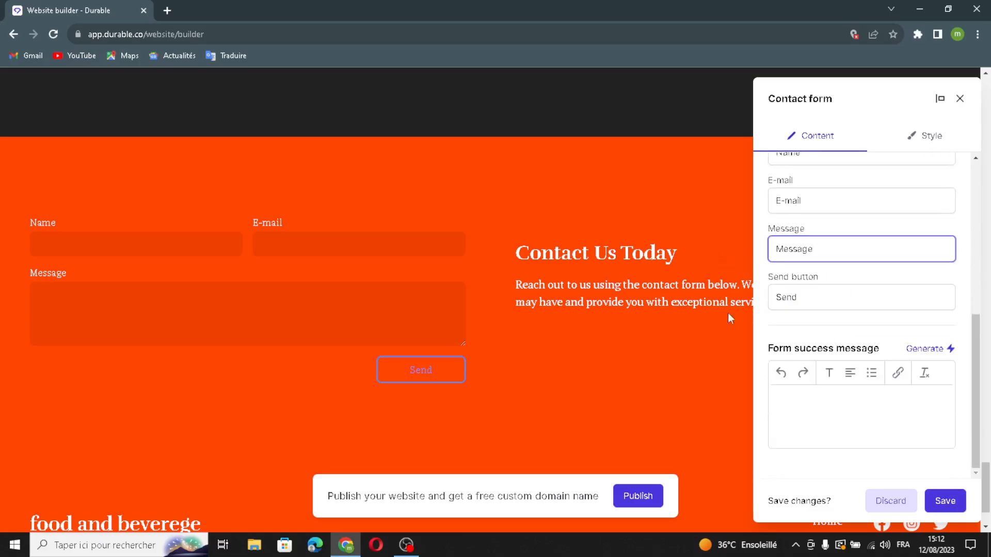
pyautogui.click(808, 300)
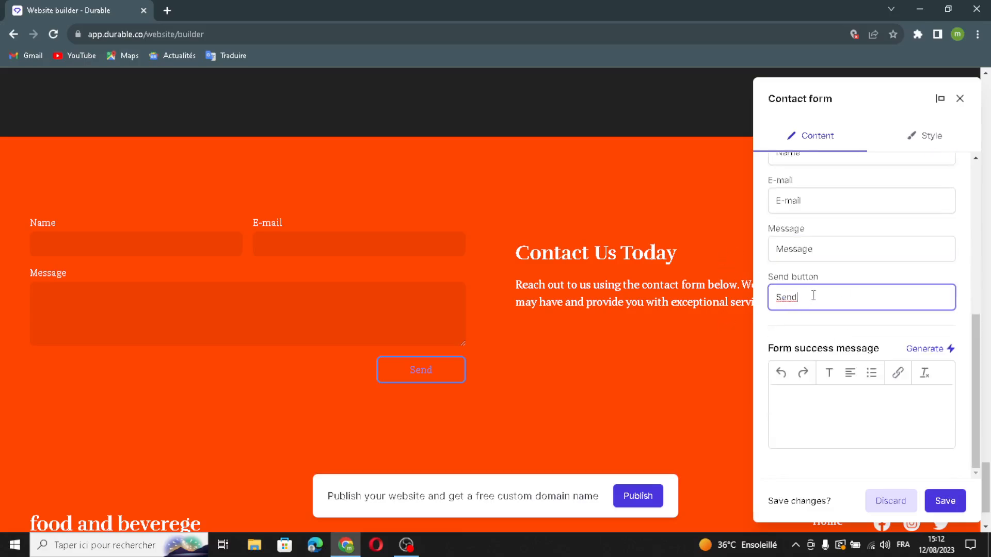
# Generate a form success message with AI and save the contact form section.
pyautogui.click(922, 351)
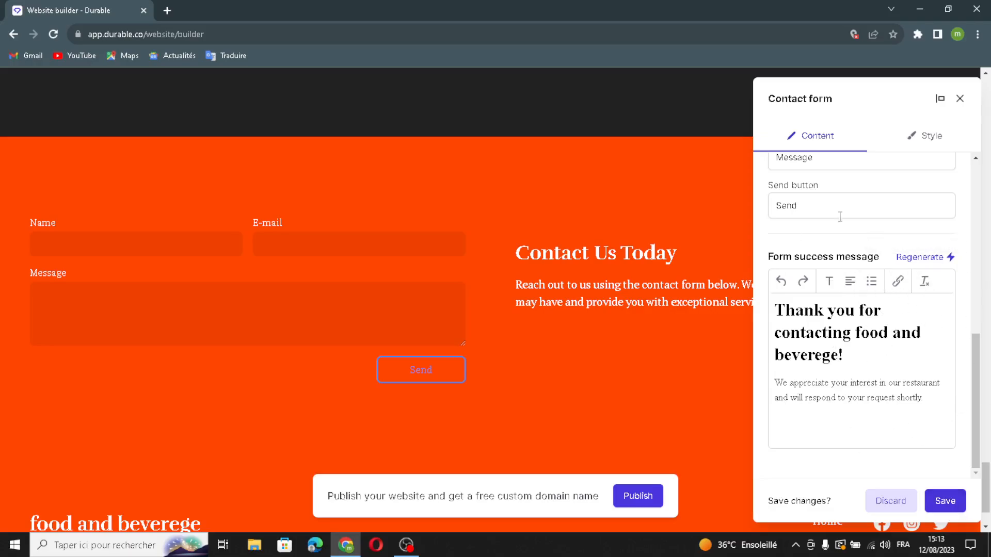
pyautogui.click(945, 501)
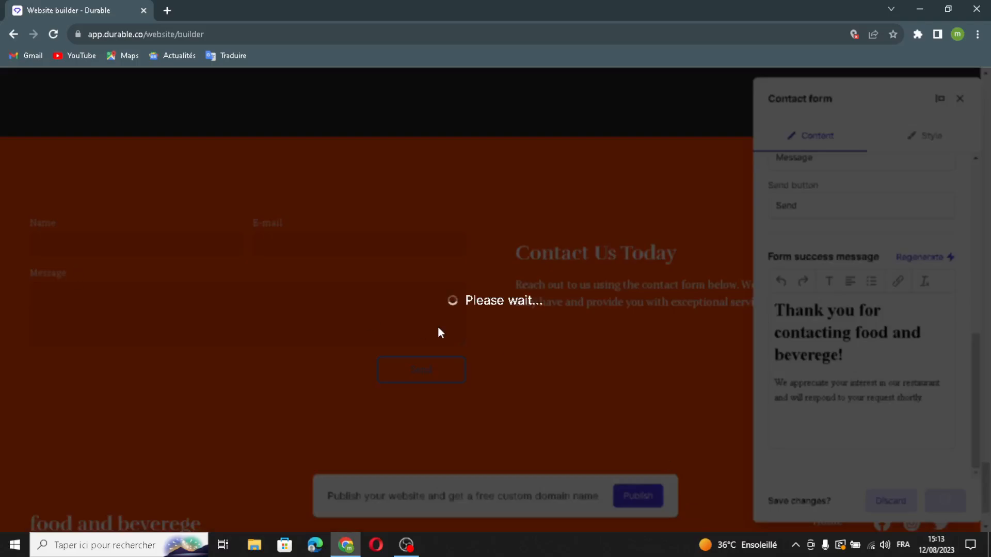
# Open the footer for editing and turn on the option to replace the company name with a logo.
pyautogui.scroll(-2, 529, 391)
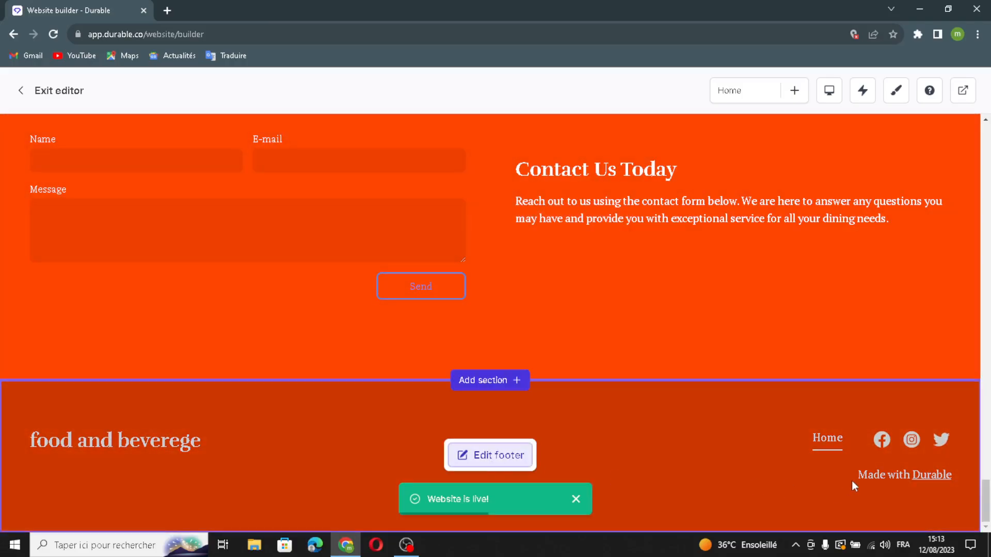
pyautogui.click(487, 465)
pyautogui.moveTo(931, 280)
pyautogui.mouseDown()
pyautogui.moveTo(756, 290)
pyautogui.moveTo(723, 275)
pyautogui.moveTo(923, 292)
pyautogui.mouseUp()
pyautogui.click(947, 322)
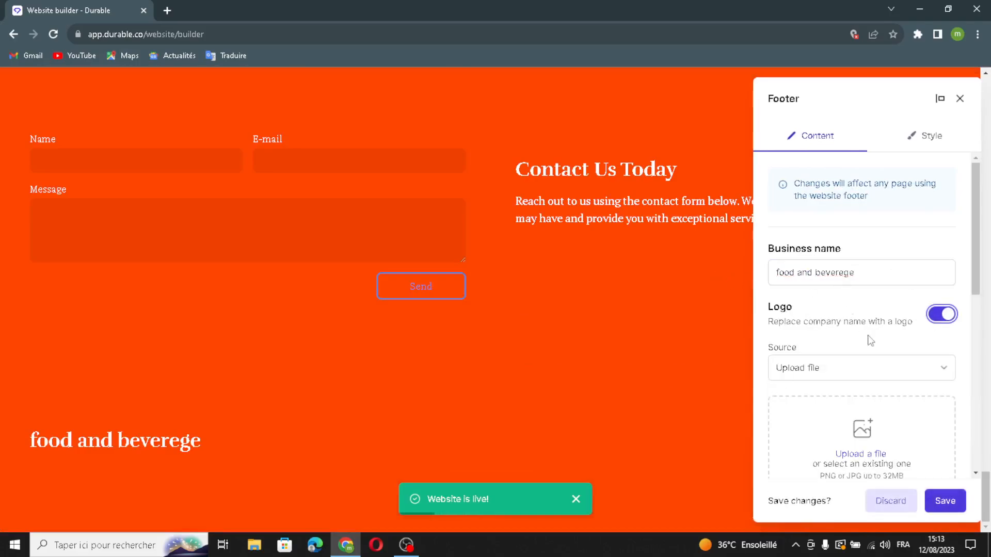
pyautogui.scroll(-2, 847, 411)
pyautogui.scroll(1, 871, 347)
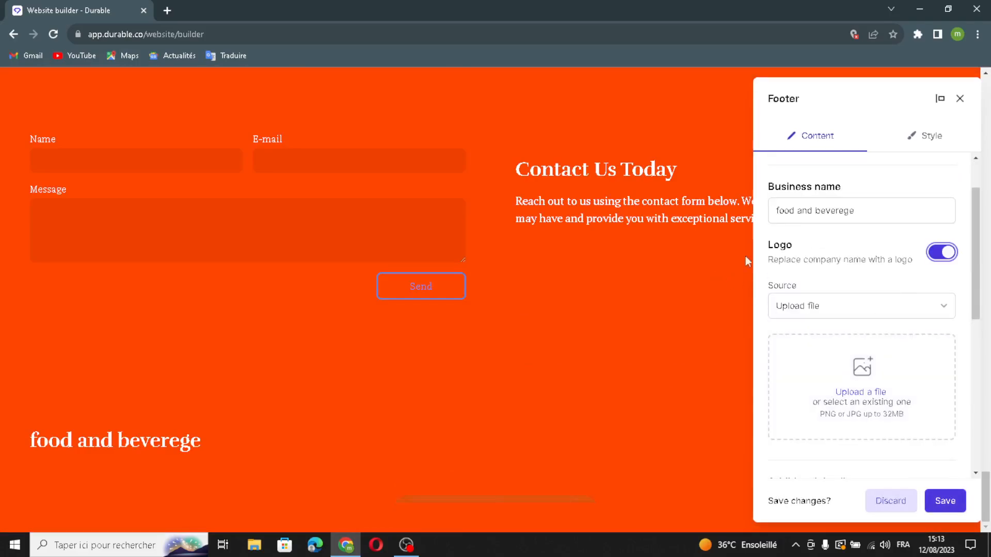
# Leave the footer's additional details empty, enable its button with the label "Button" and no link, and apply the footer changes.
pyautogui.scroll(-3, 865, 343)
pyautogui.click(841, 311)
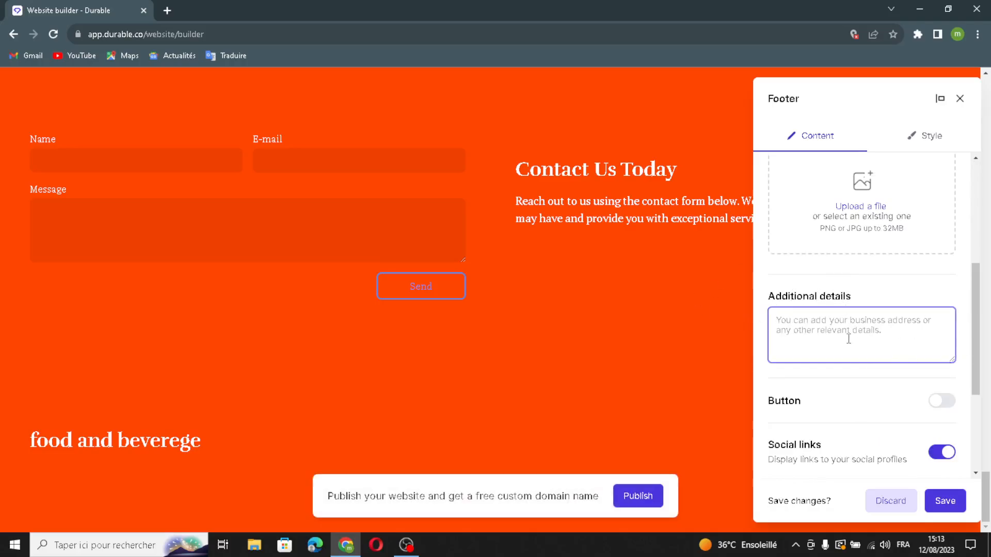
pyautogui.scroll(-2, 849, 339)
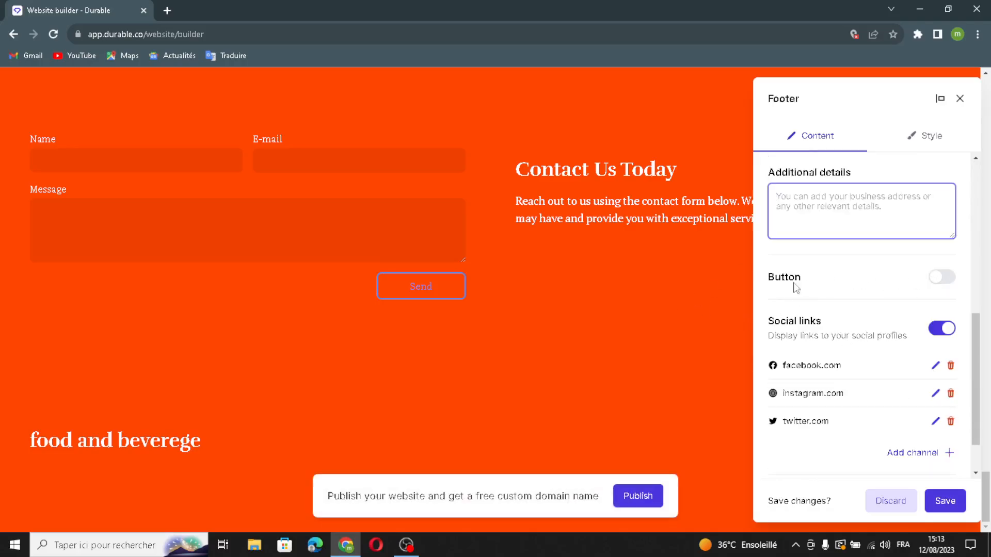
pyautogui.click(936, 282)
pyautogui.scroll(-1, 872, 305)
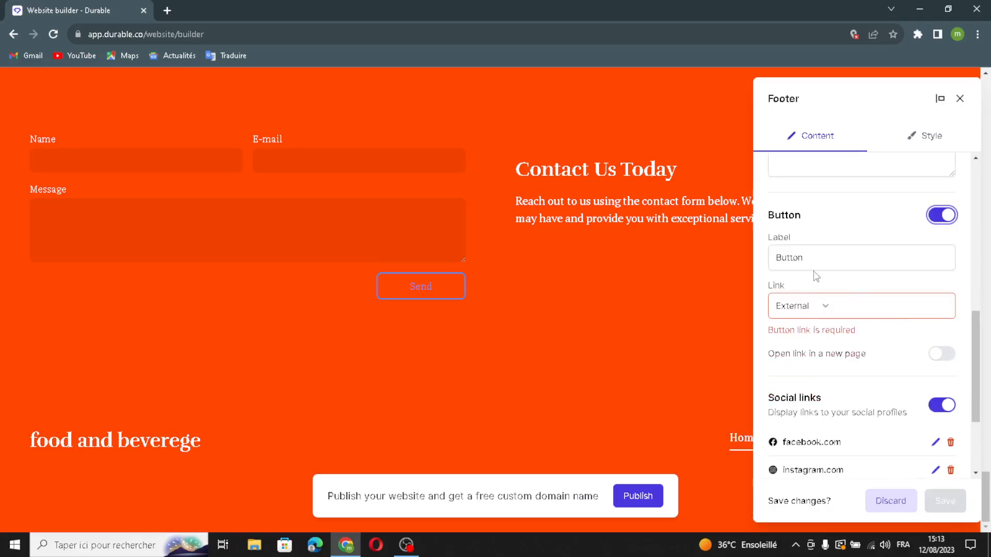
pyautogui.moveTo(821, 263)
pyautogui.mouseDown()
pyautogui.moveTo(736, 259)
pyautogui.moveTo(870, 261)
pyautogui.moveTo(781, 278)
pyautogui.moveTo(811, 280)
pyautogui.mouseUp()
pyautogui.click(877, 317)
pyautogui.scroll(-2, 814, 341)
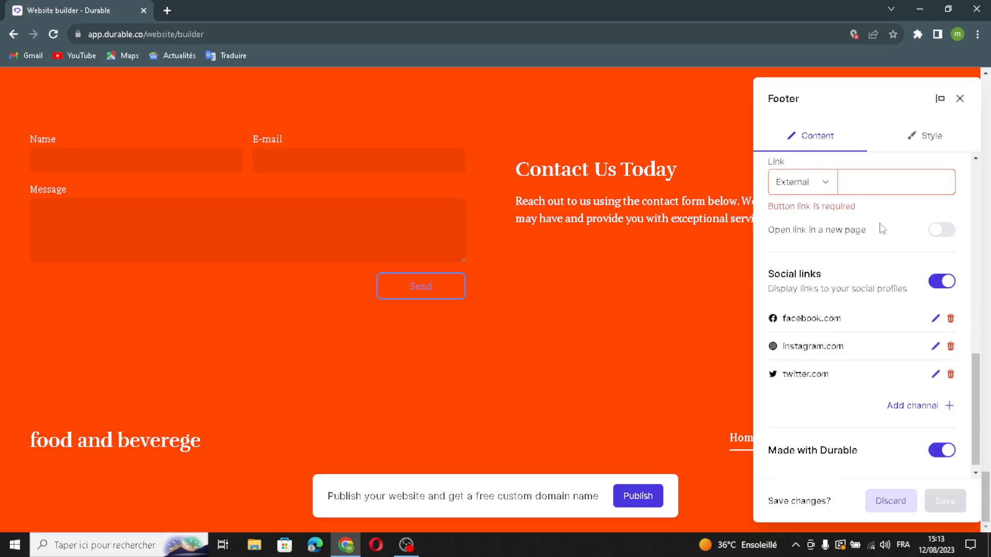
pyautogui.scroll(-1, 850, 283)
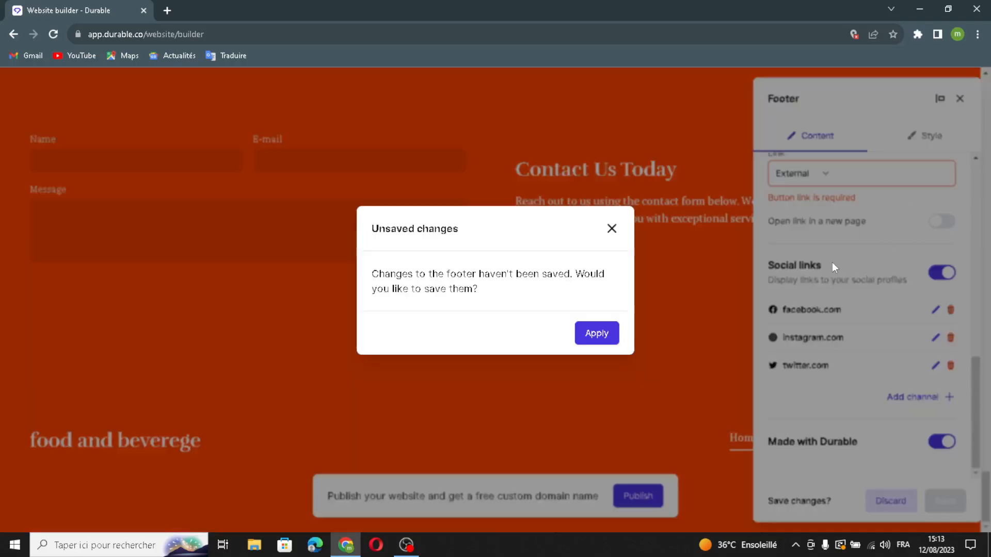
pyautogui.click(599, 333)
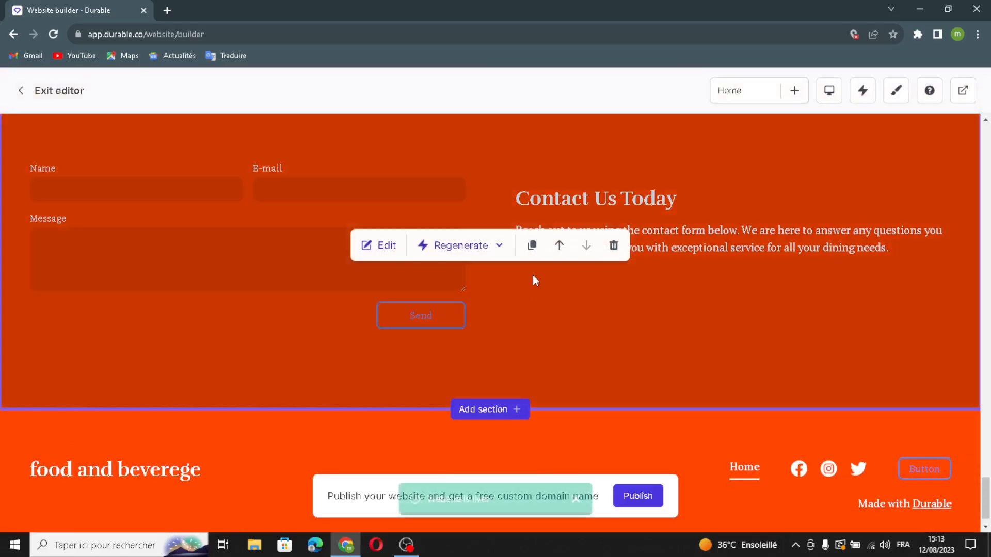
# Return to the restaurant interior image section near the start of the page and regenerate its content with AI.
pyautogui.scroll(10, 534, 276)
pyautogui.scroll(15, 535, 275)
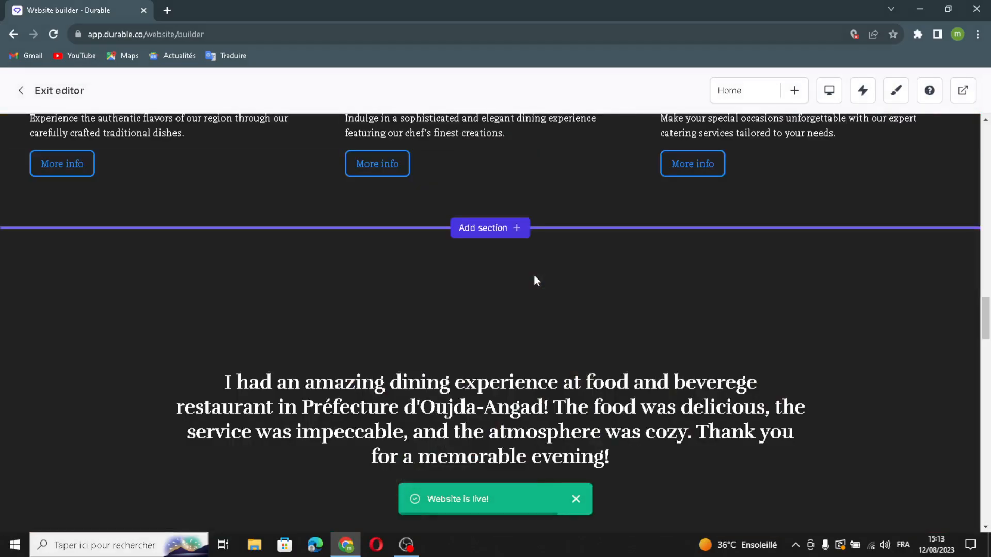
pyautogui.scroll(6, 533, 274)
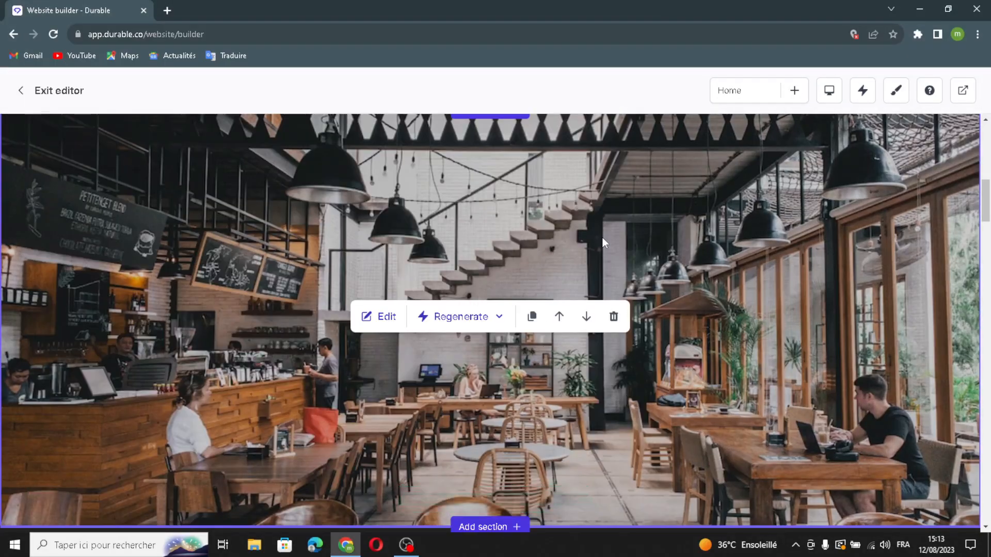
pyautogui.scroll(5, 602, 238)
pyautogui.scroll(-5, 599, 245)
pyautogui.scroll(5, 530, 282)
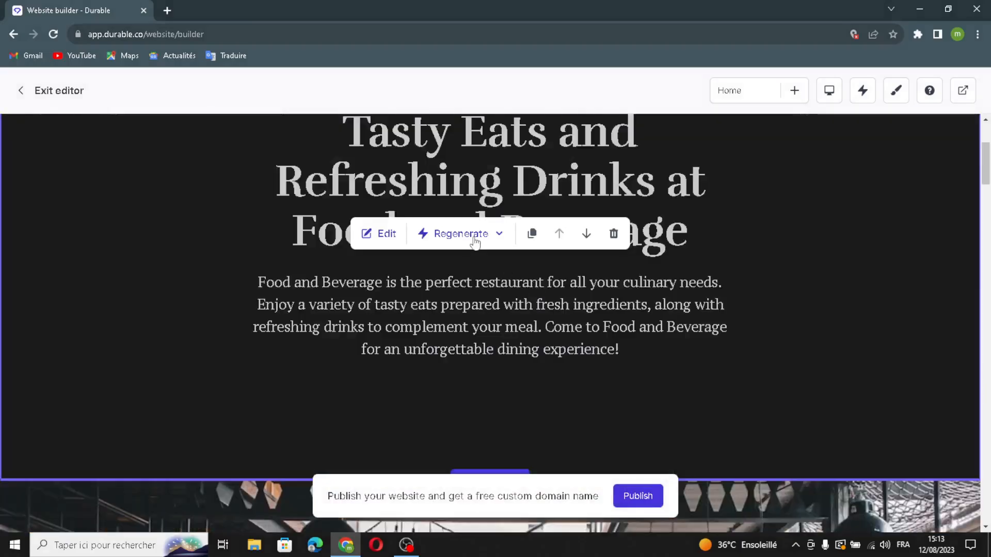
pyautogui.scroll(3, 467, 247)
pyautogui.scroll(-10, 466, 246)
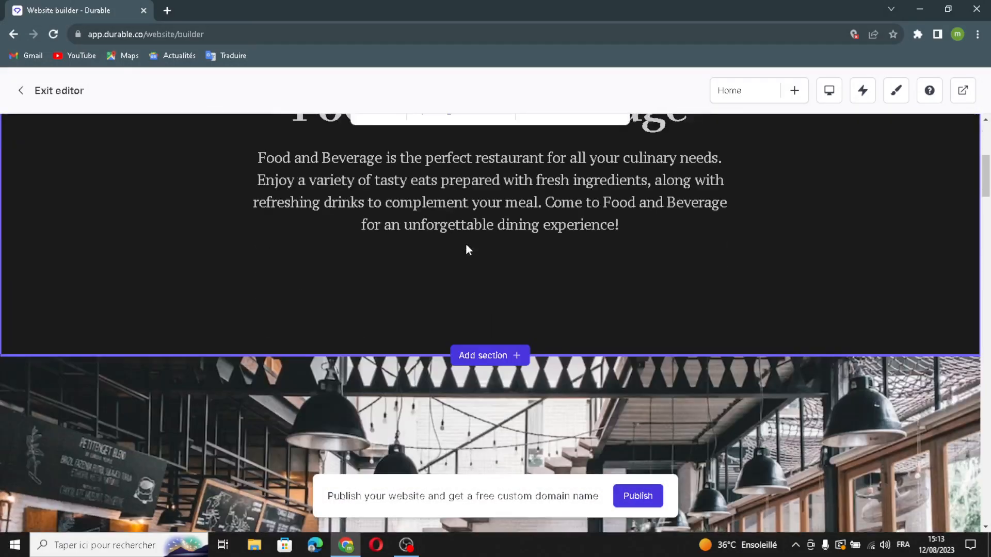
pyautogui.scroll(2, 468, 369)
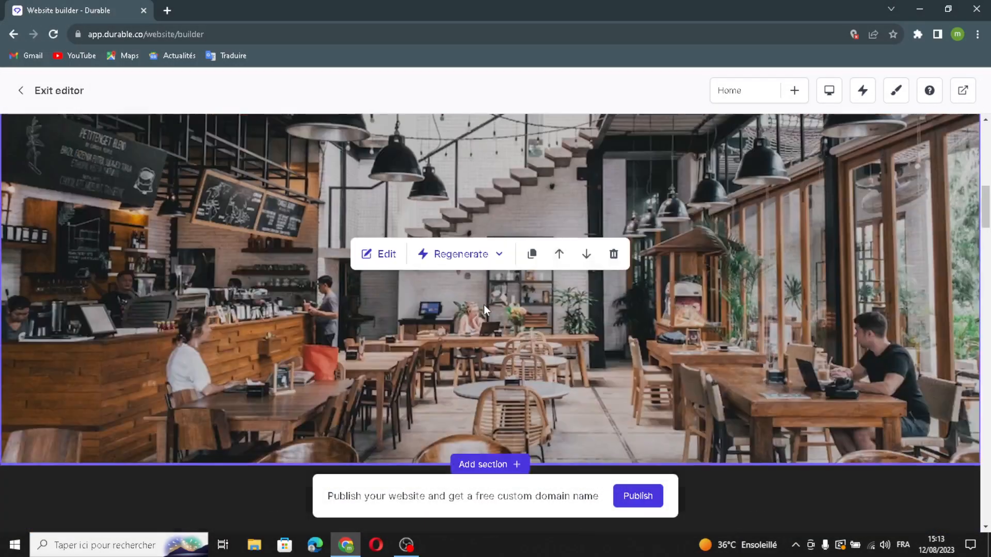
pyautogui.click(461, 254)
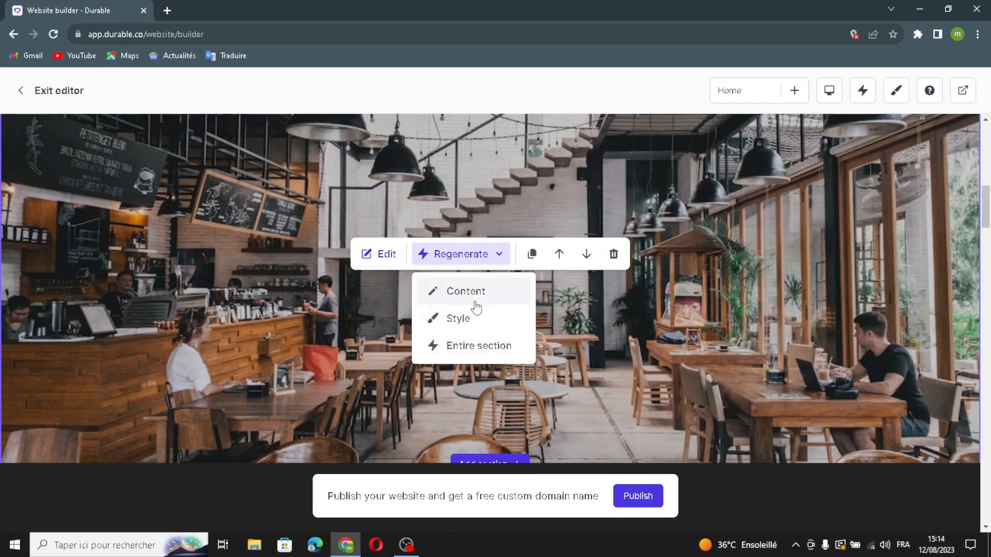
pyautogui.click(480, 303)
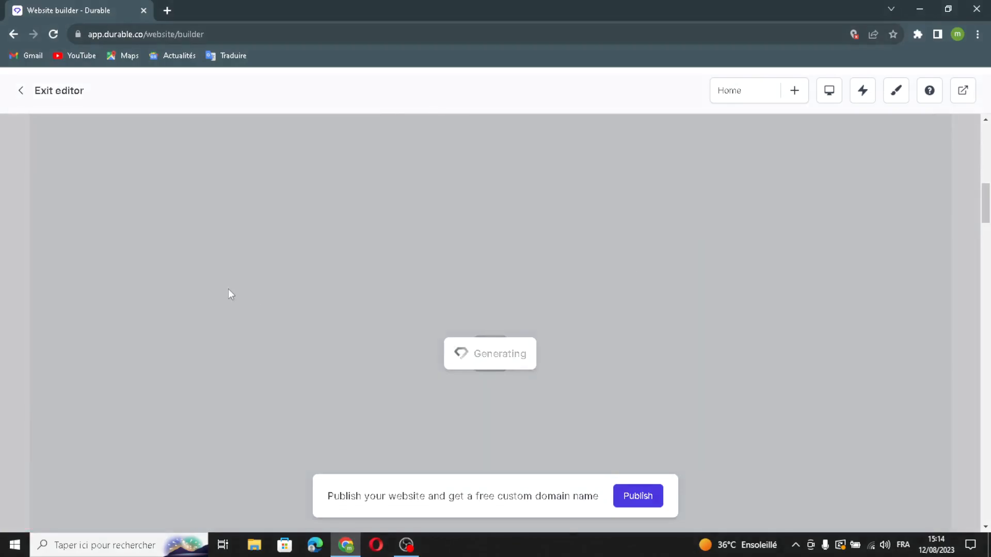
# Regenerate the style of the "Welcome to Food and Beverage!" text section.
pyautogui.scroll(-7, 564, 256)
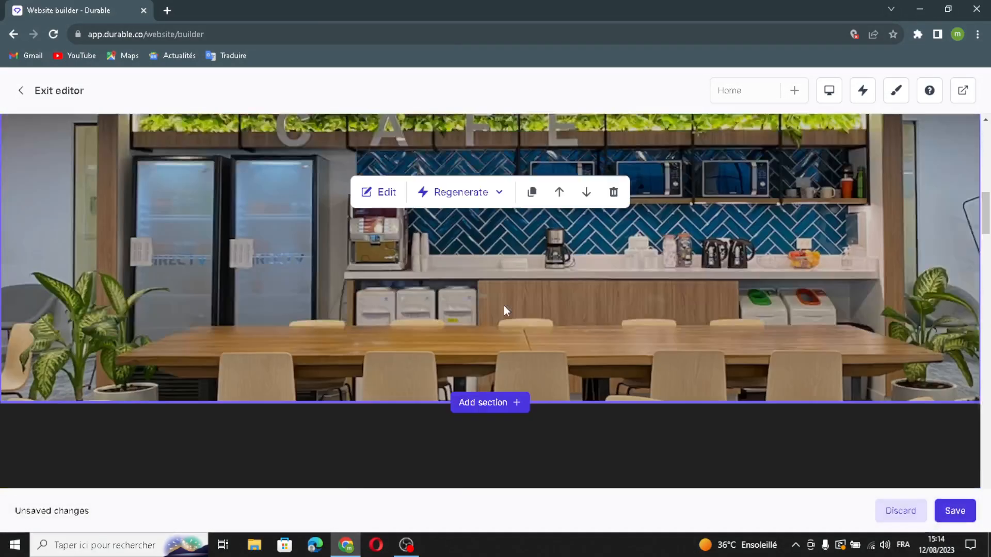
pyautogui.scroll(-1, 504, 308)
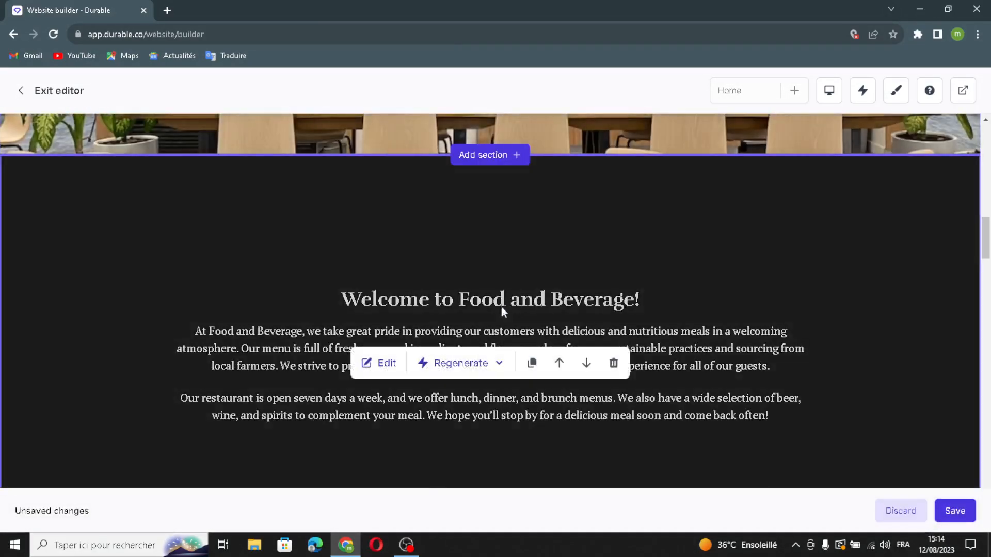
pyautogui.click(461, 363)
pyautogui.click(458, 427)
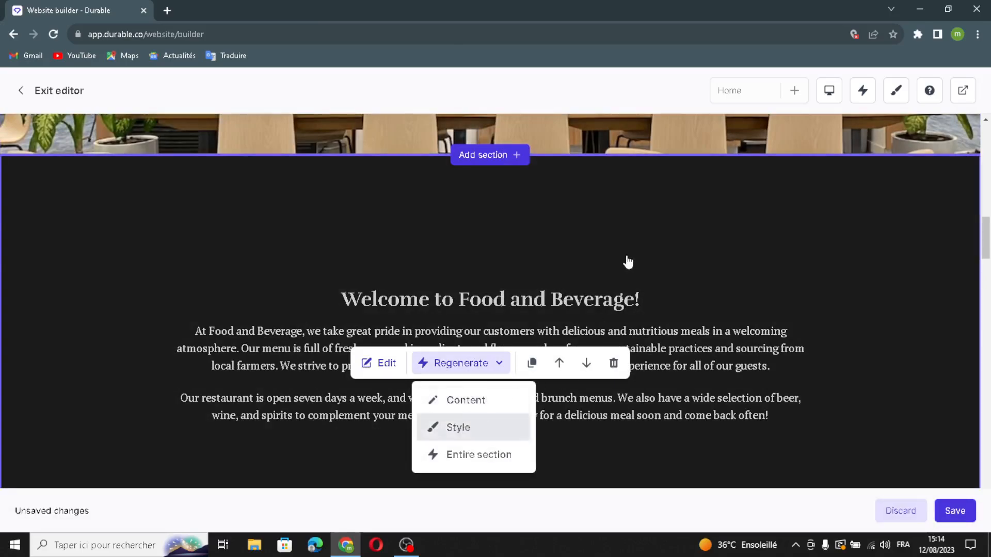
# Regenerate the entire "Welcome to Food and Beverage!" text section with AI and review it beneath the restaurant interior image.
pyautogui.scroll(-2, 552, 287)
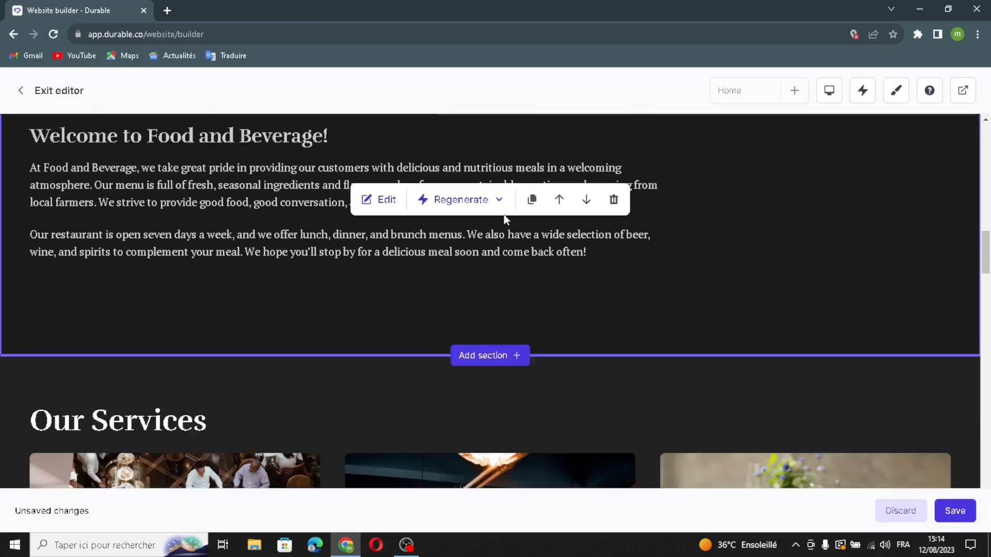
pyautogui.click(460, 200)
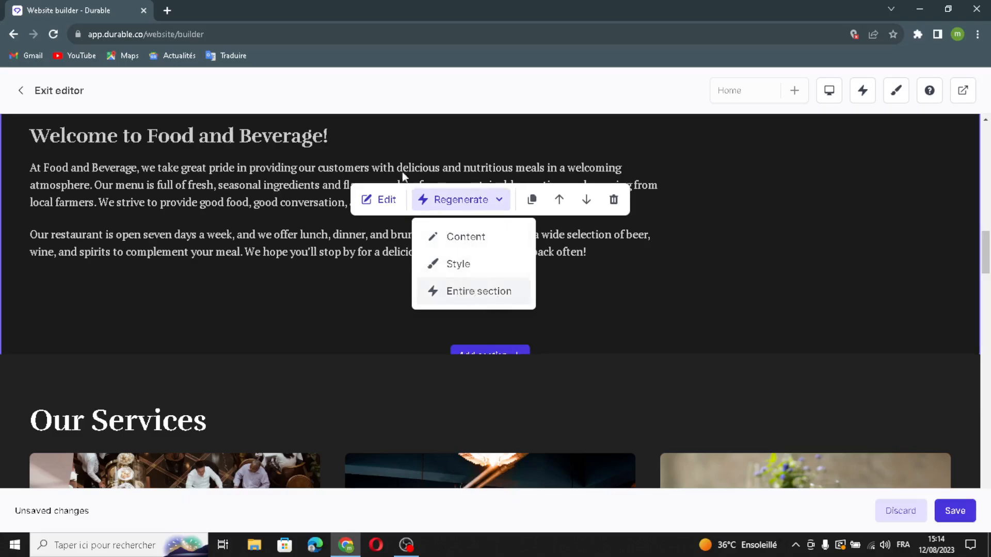
pyautogui.click(459, 292)
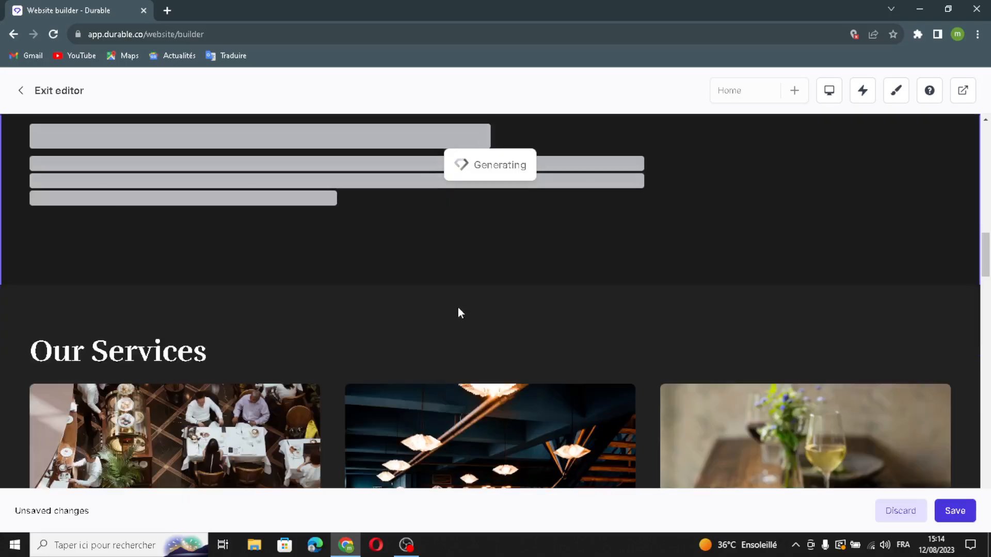
pyautogui.scroll(2, 535, 282)
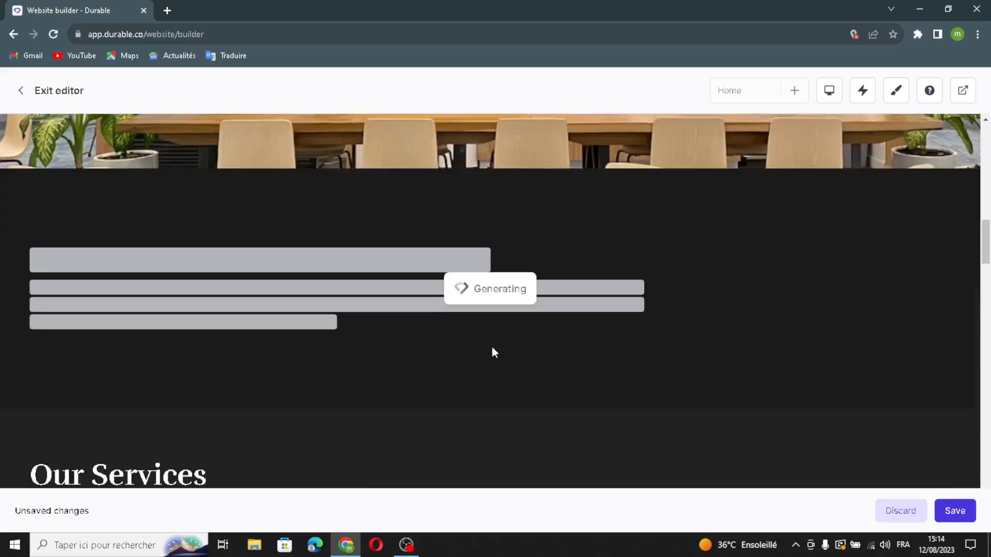
pyautogui.scroll(-2, 567, 361)
pyautogui.scroll(2, 495, 206)
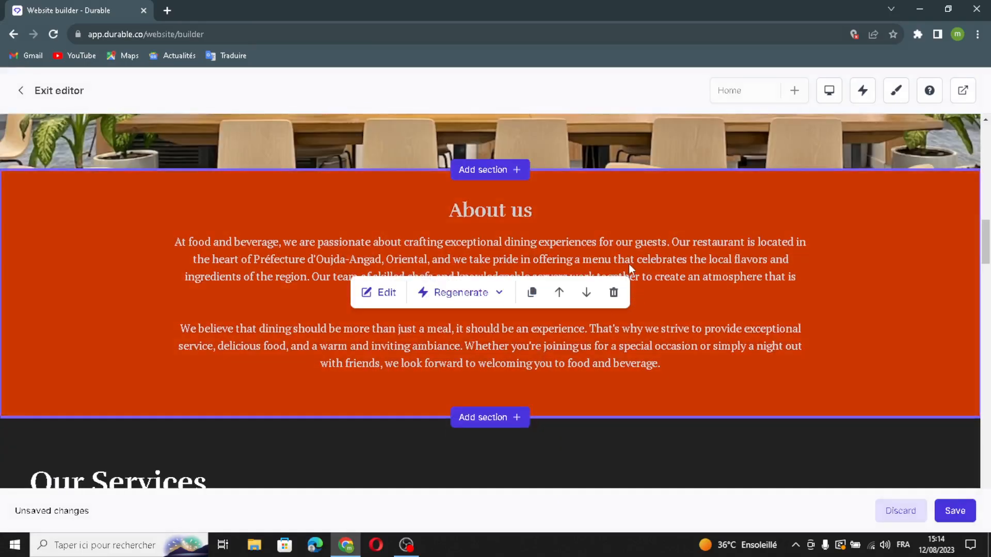
pyautogui.scroll(7, 628, 263)
pyautogui.scroll(-6, 629, 262)
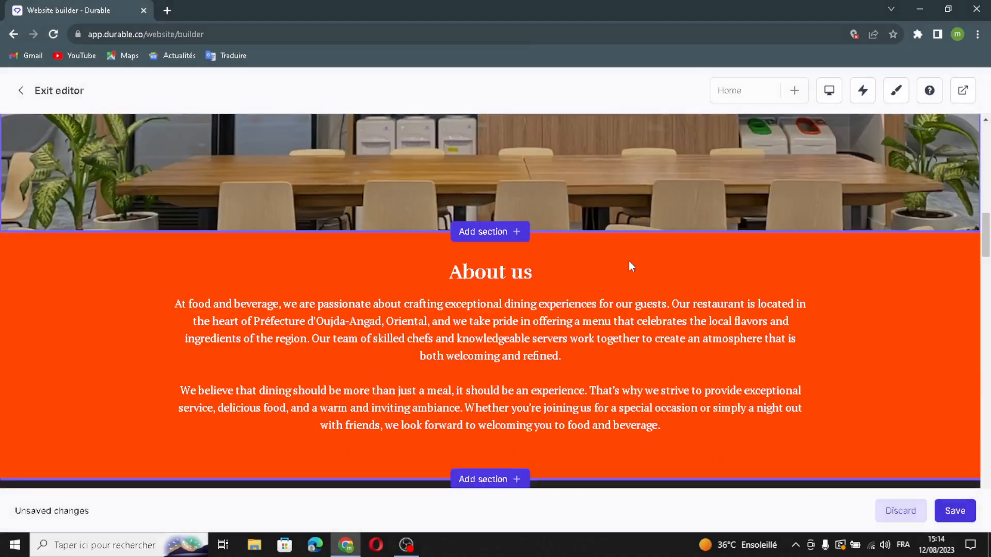
pyautogui.scroll(-3, 593, 289)
pyautogui.scroll(2, 628, 214)
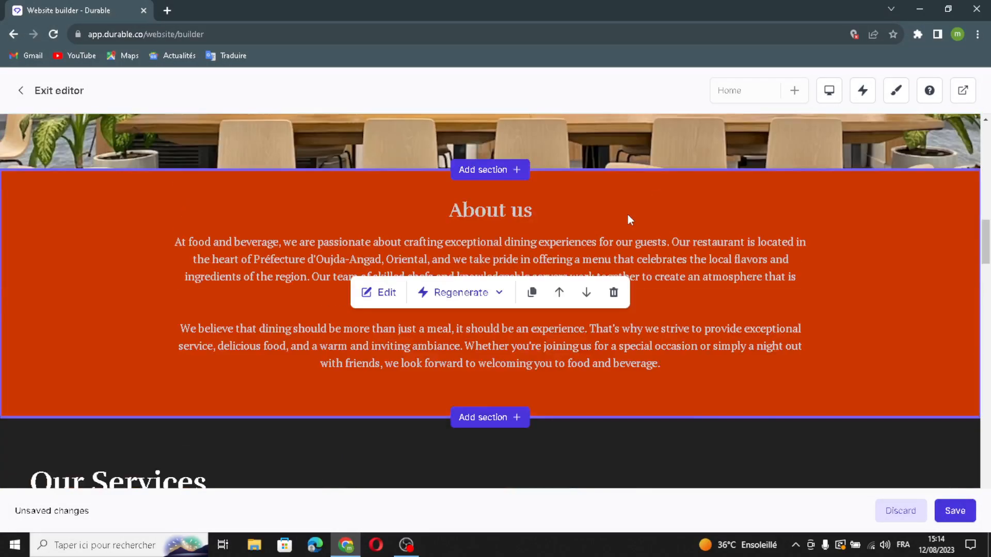
# Duplicate the "About us" section and delete the copy above "Our Services".
pyautogui.click(532, 293)
pyautogui.scroll(-3, 636, 275)
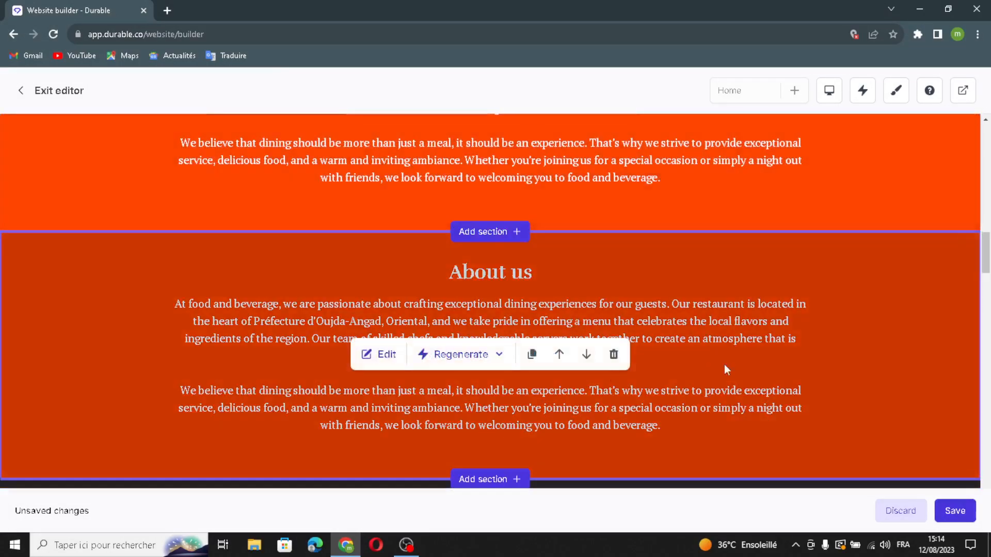
pyautogui.scroll(-3, 577, 292)
pyautogui.scroll(1, 601, 215)
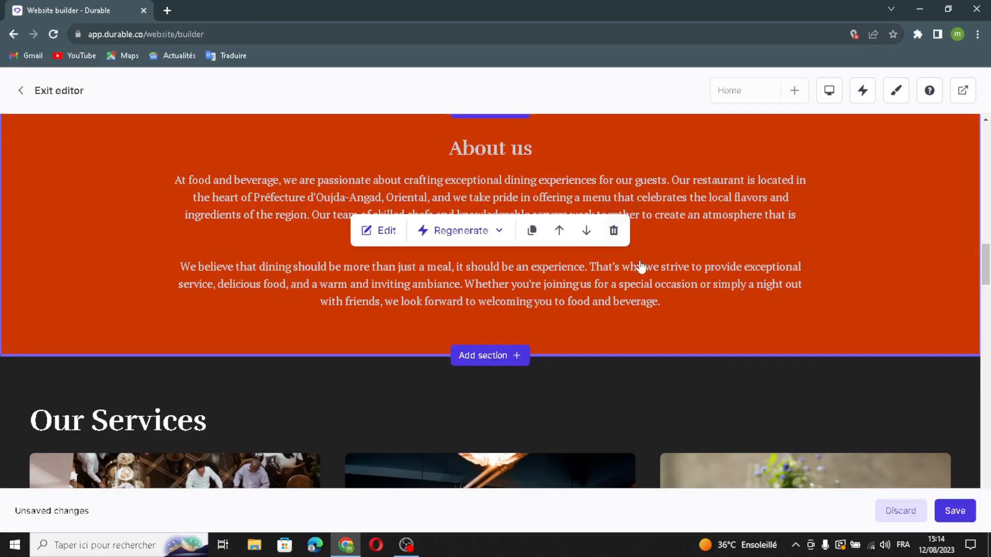
pyautogui.click(613, 231)
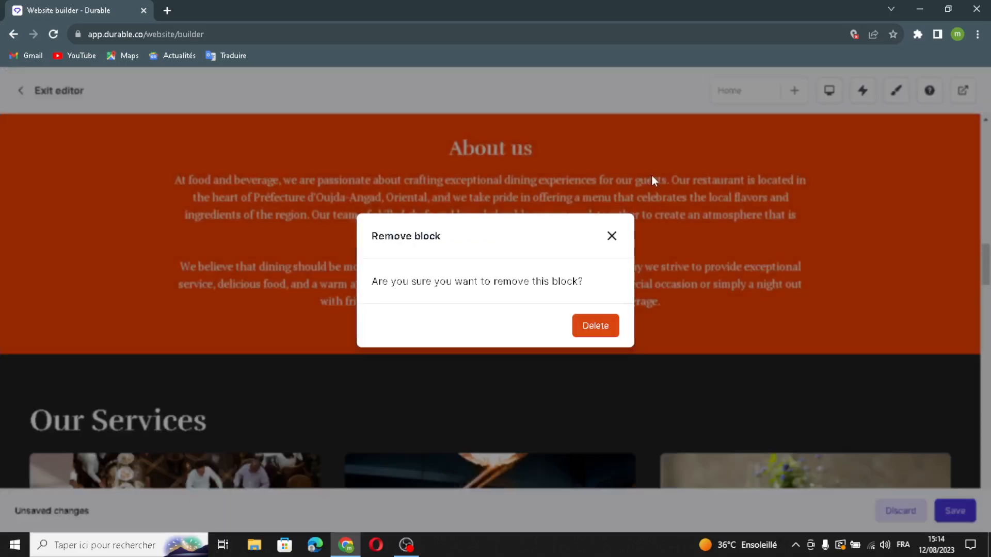
pyautogui.click(599, 328)
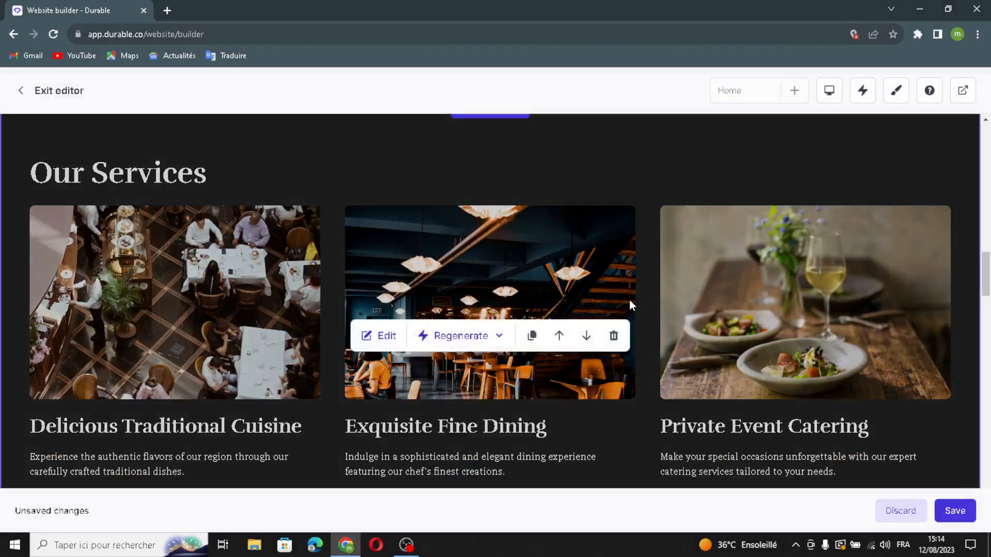
# Move the "Our Services" section up one place and return it to its position below "About us".
pyautogui.click(559, 335)
pyautogui.scroll(3, 584, 310)
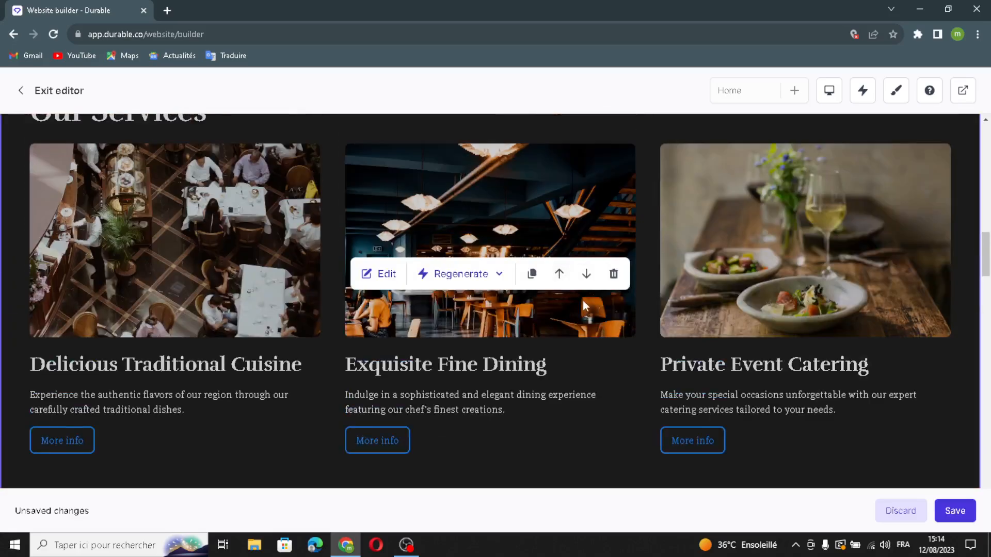
pyautogui.click(587, 274)
pyautogui.scroll(2, 710, 294)
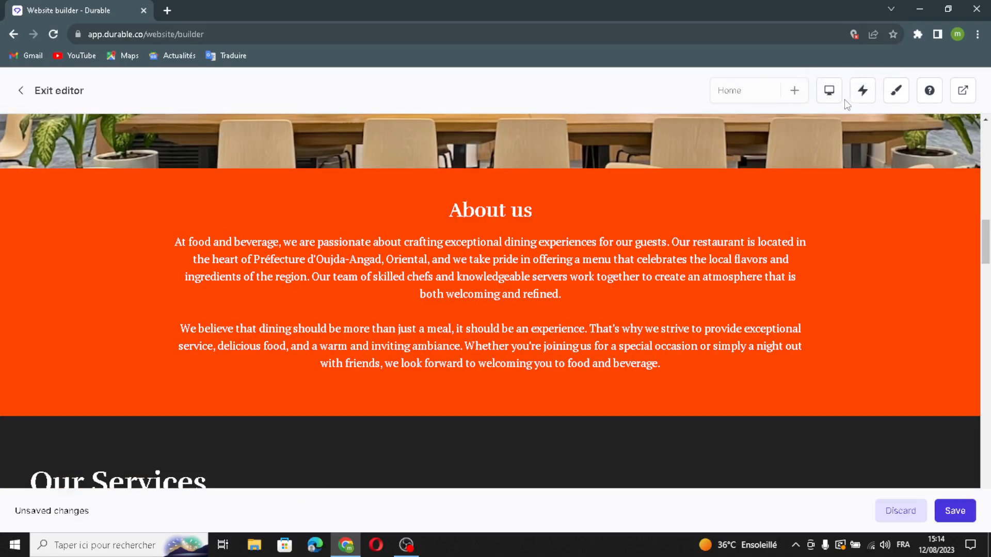
# Look over the AI assistant's suggested actions and the website's button and font styles, closing both without making changes.
pyautogui.click(866, 93)
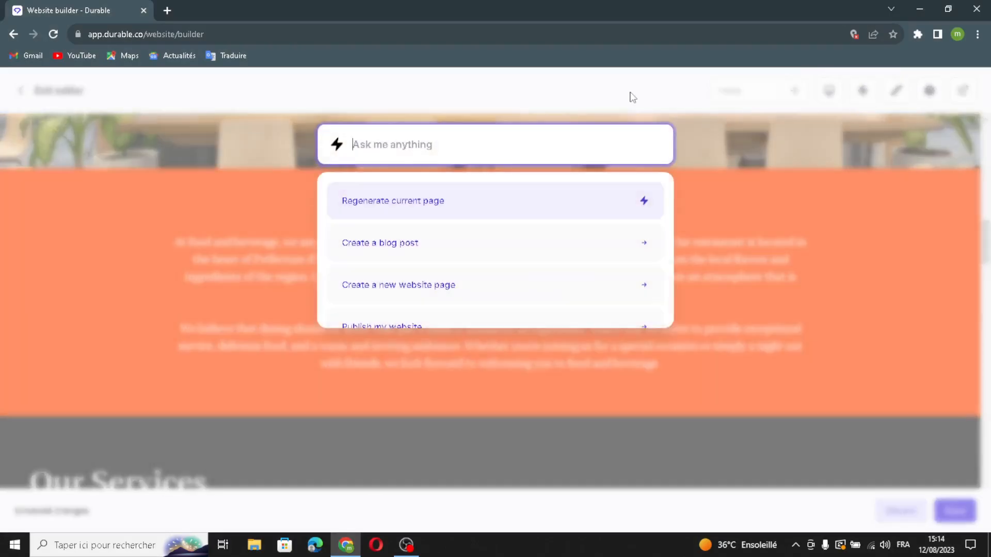
pyautogui.click(586, 100)
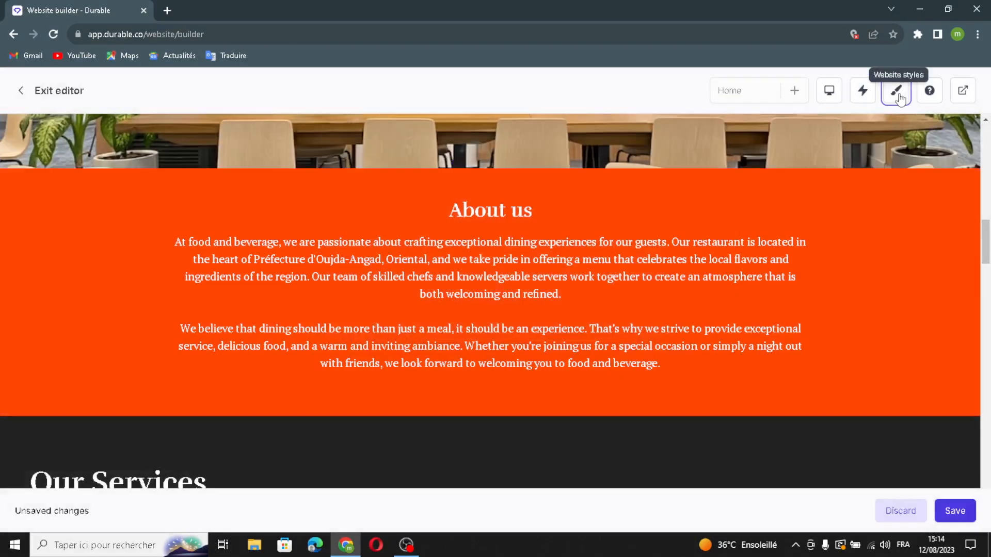
pyautogui.click(896, 91)
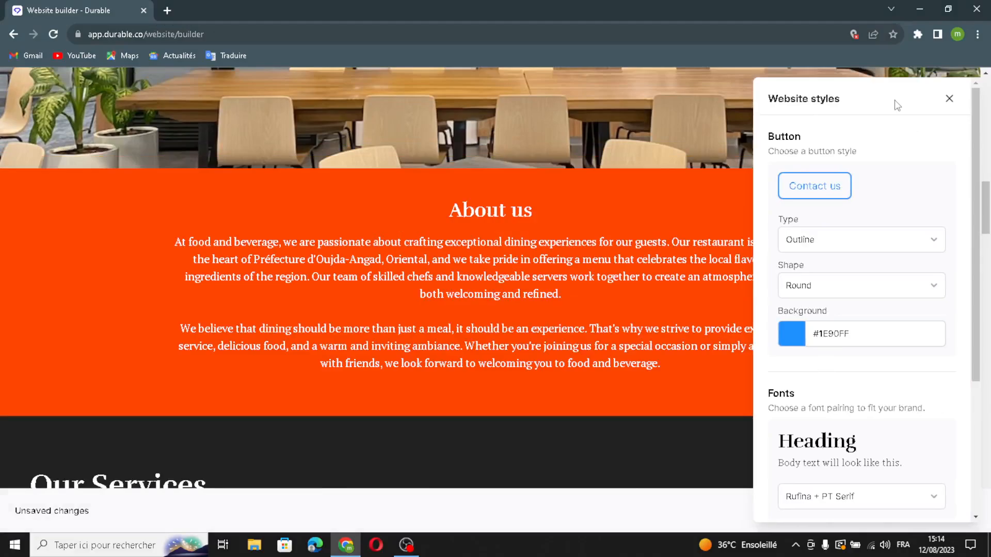
pyautogui.scroll(-4, 913, 309)
pyautogui.scroll(4, 886, 396)
pyautogui.click(950, 99)
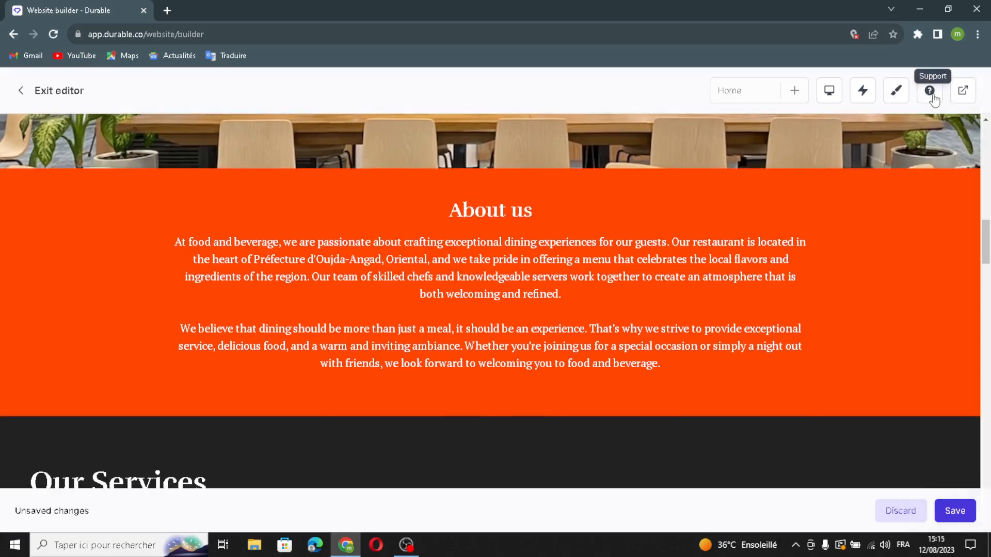
# Open the support chat and generate a temporary website link, closing both without visiting the site or asking a question.
pyautogui.click(937, 96)
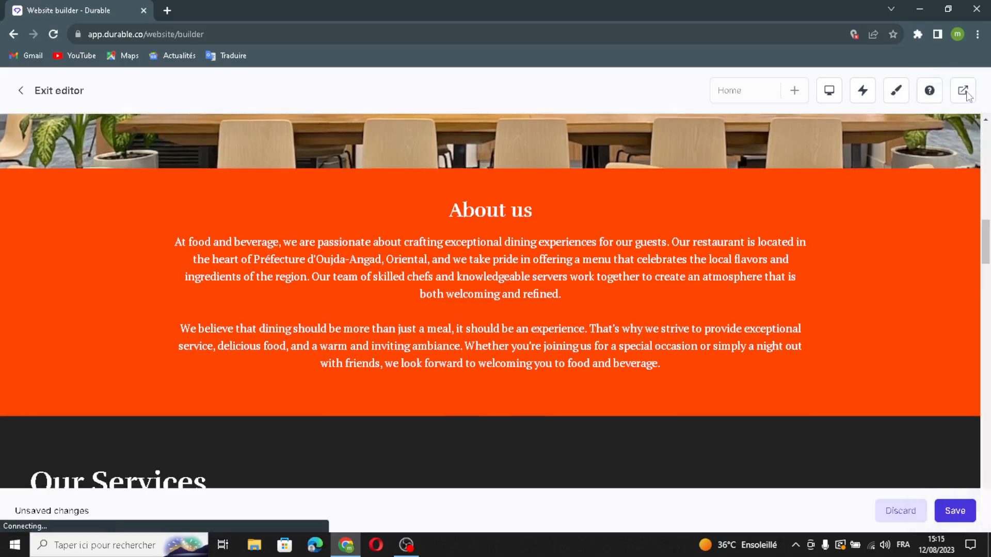
pyautogui.click(964, 93)
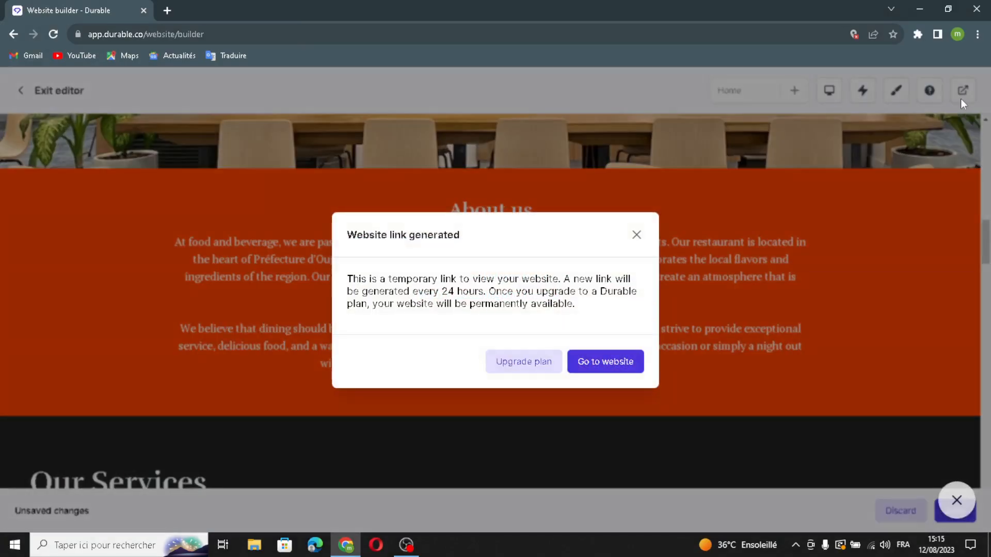
pyautogui.click(637, 235)
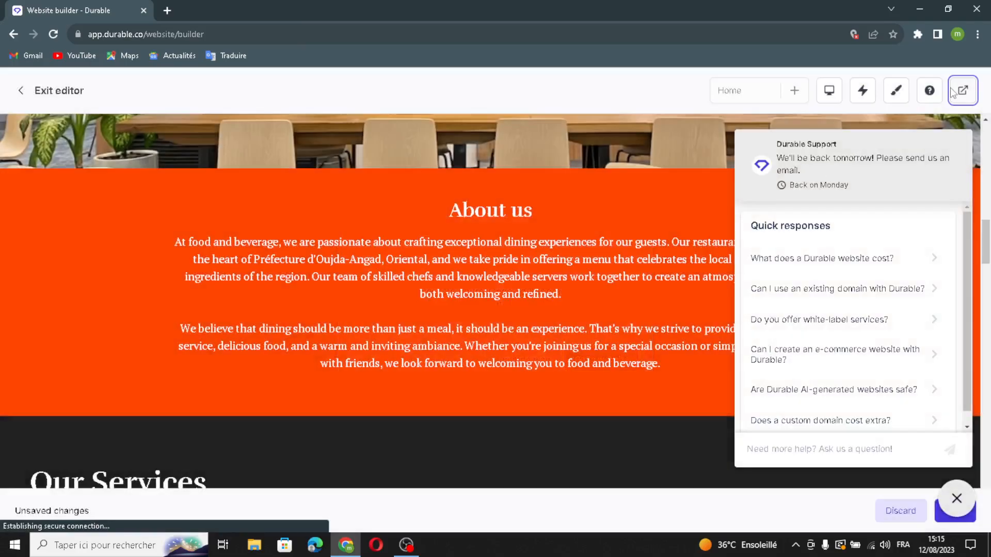
pyautogui.click(956, 498)
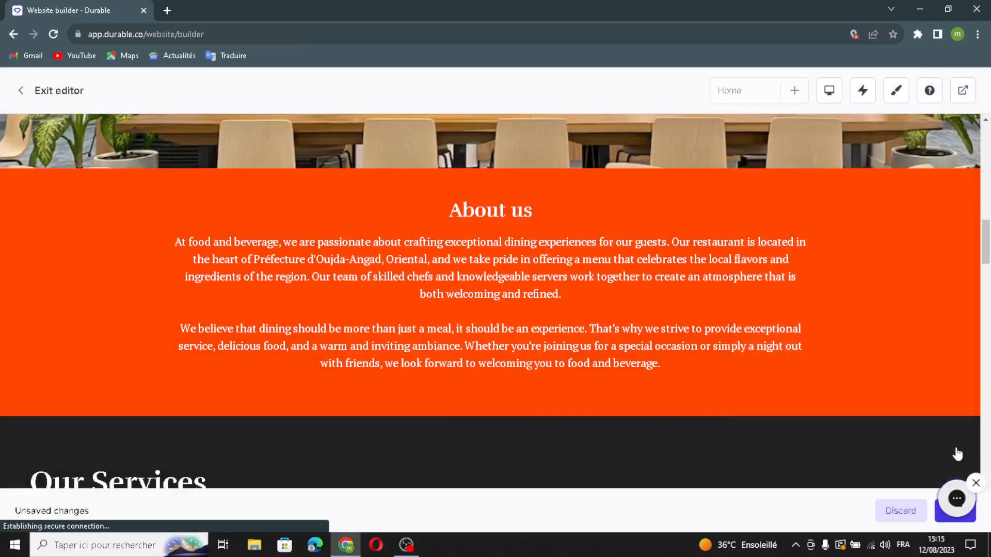
pyautogui.click(976, 483)
# Save the website changes and review the page from the services and gallery down to the location, contact form and footer.
pyautogui.click(955, 511)
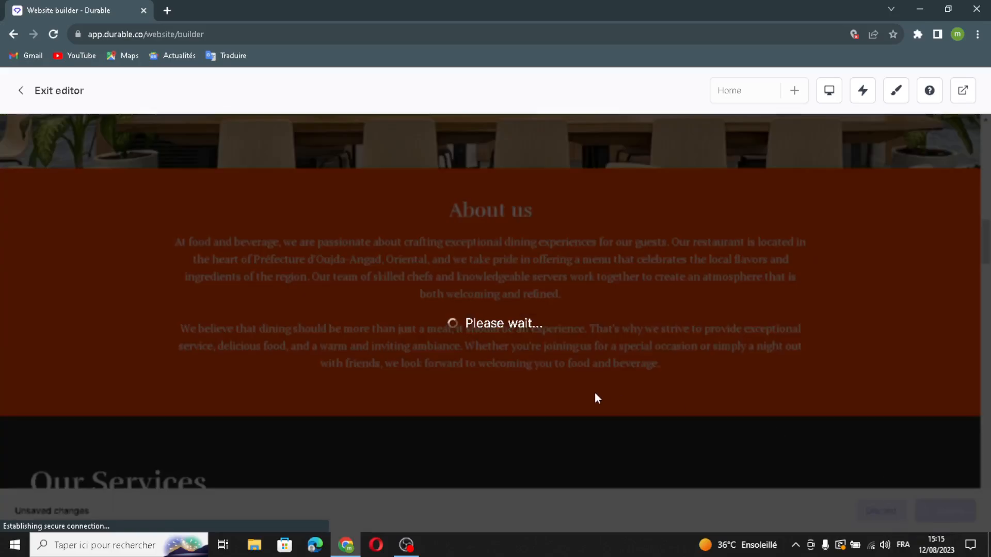
pyautogui.scroll(-12, 595, 398)
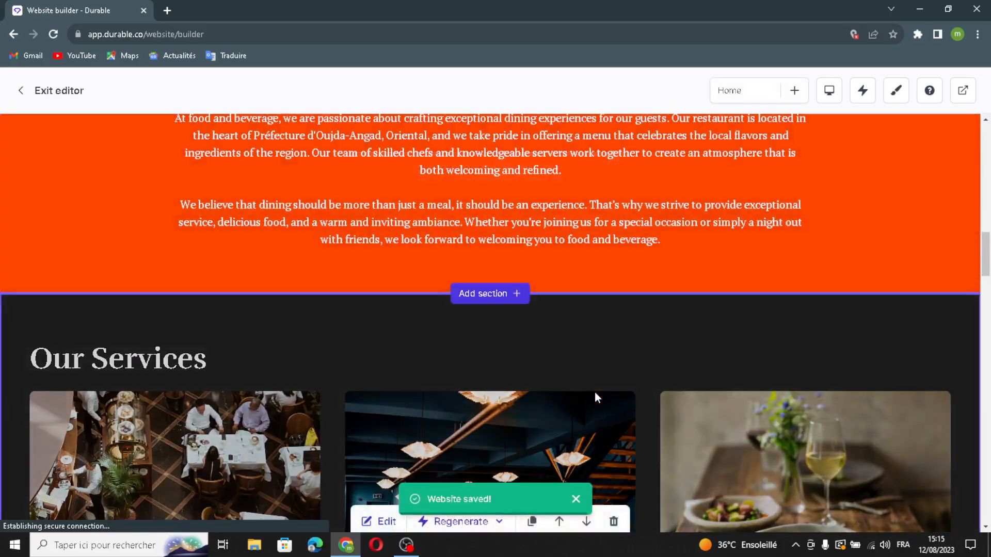
pyautogui.scroll(-15, 596, 397)
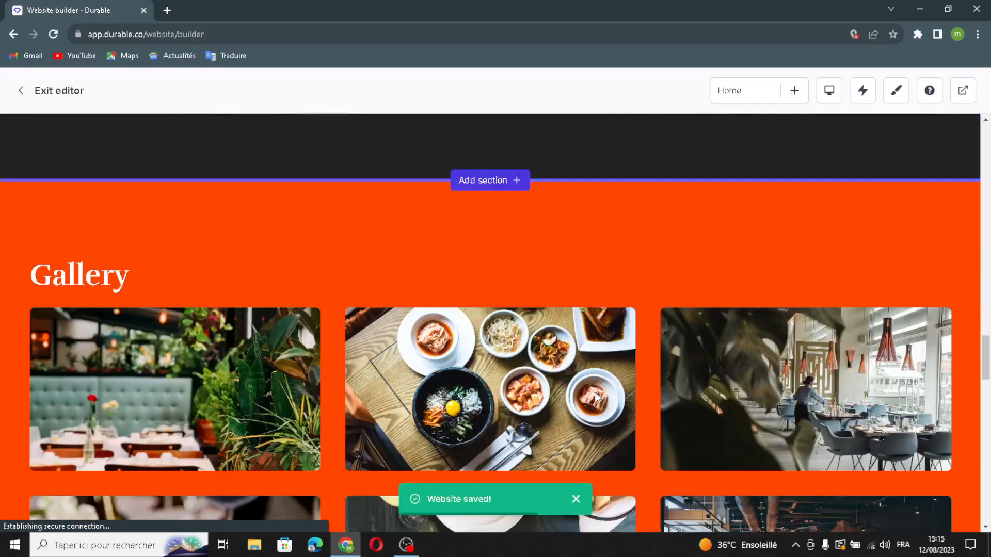
pyautogui.scroll(-7, 594, 393)
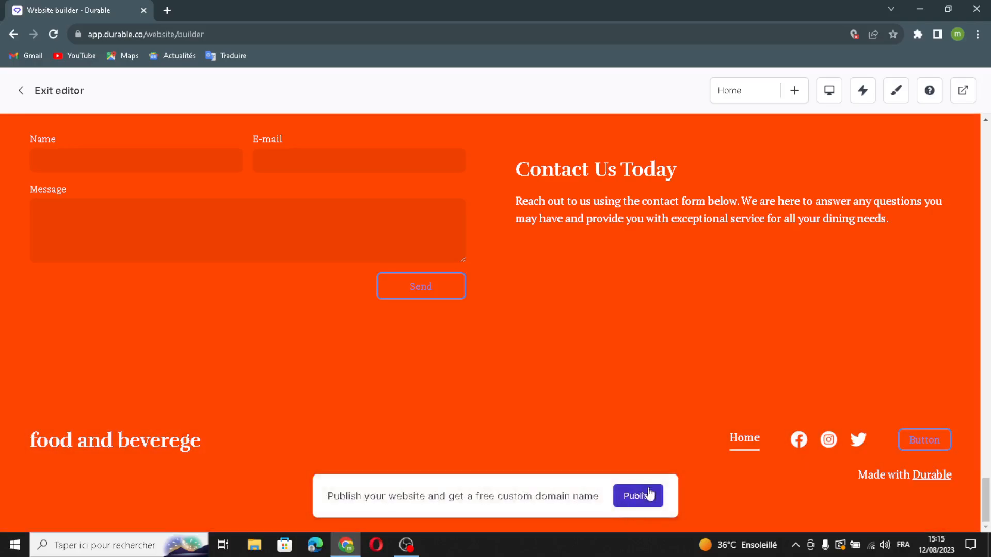
pyautogui.scroll(2, 669, 392)
pyautogui.scroll(4, 669, 392)
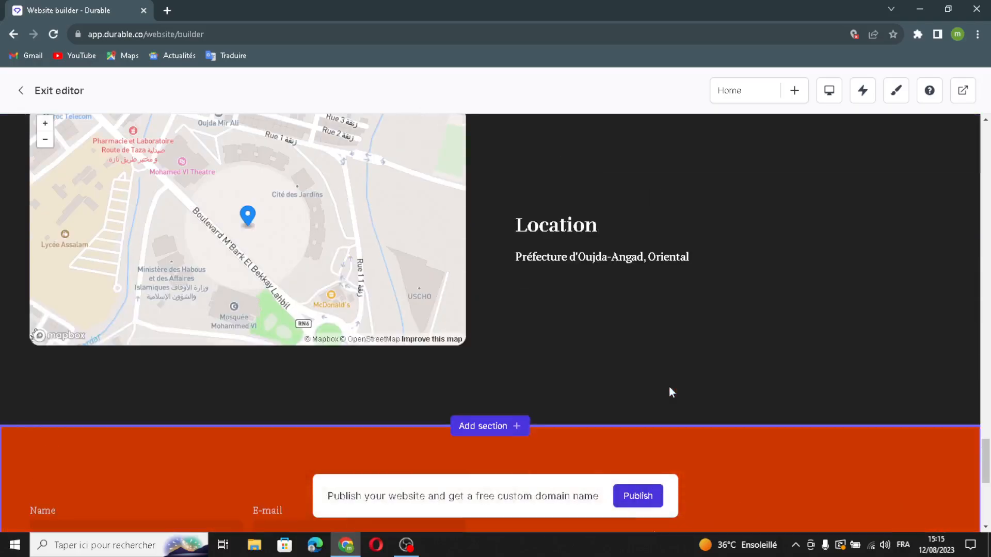